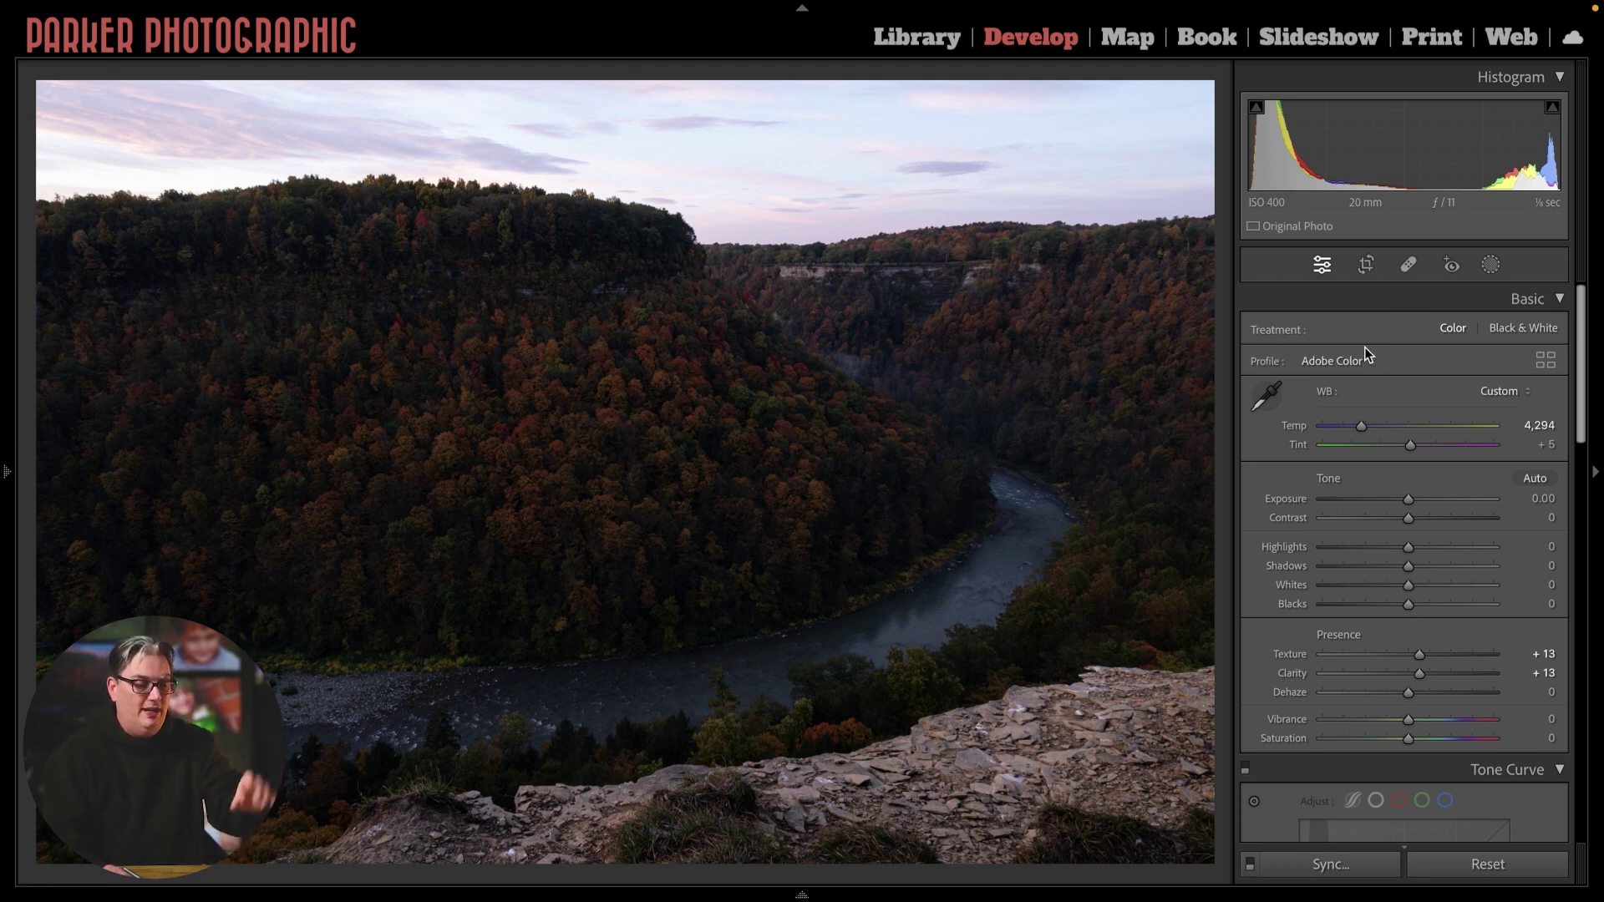
Switch to the finished, vivid edit of the gorge photo for comparison.
key(Right)
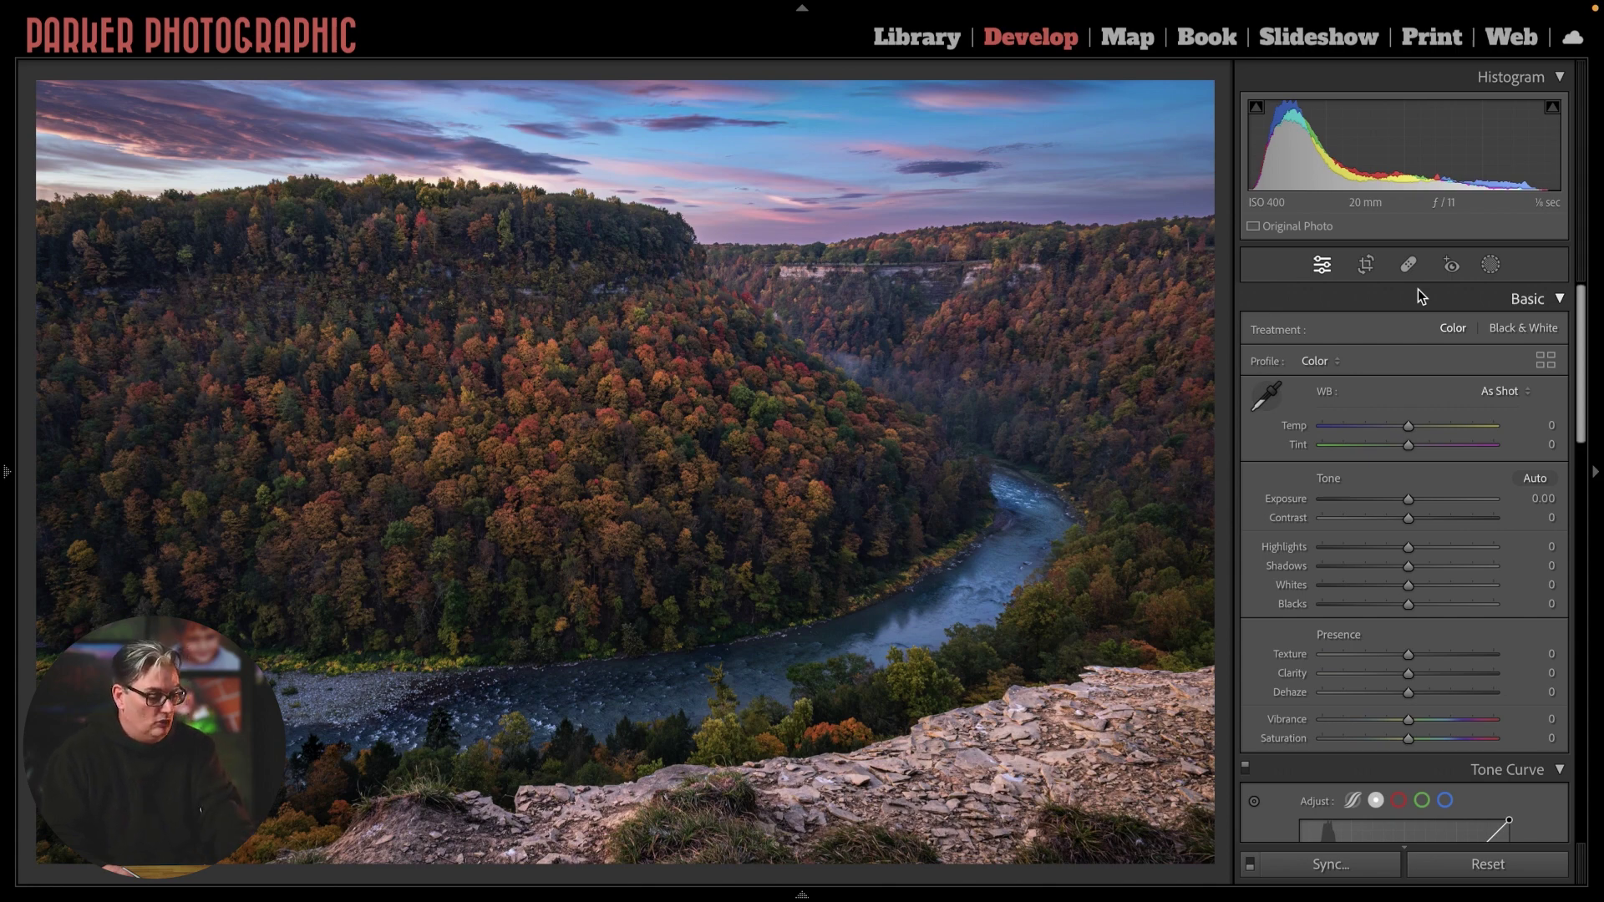
Return to the dark, muted Adobe Color starting version of the gorge photo.
key(Right)
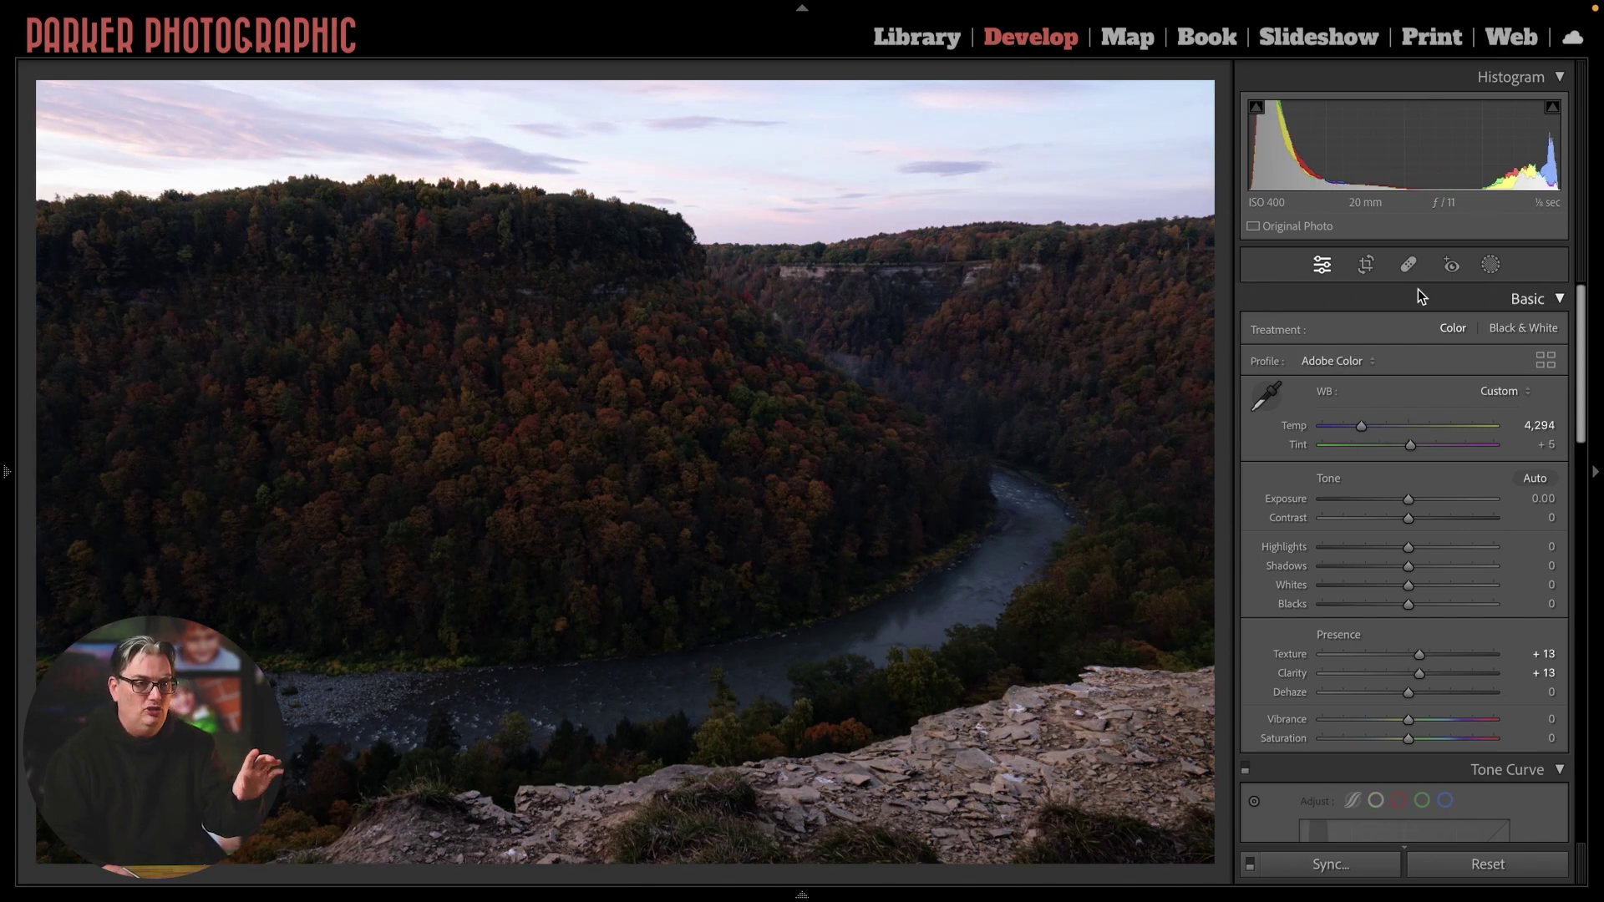
Show the existing masks, enable the Sky mask, and toggle the River mask off and on.
click(1490, 264)
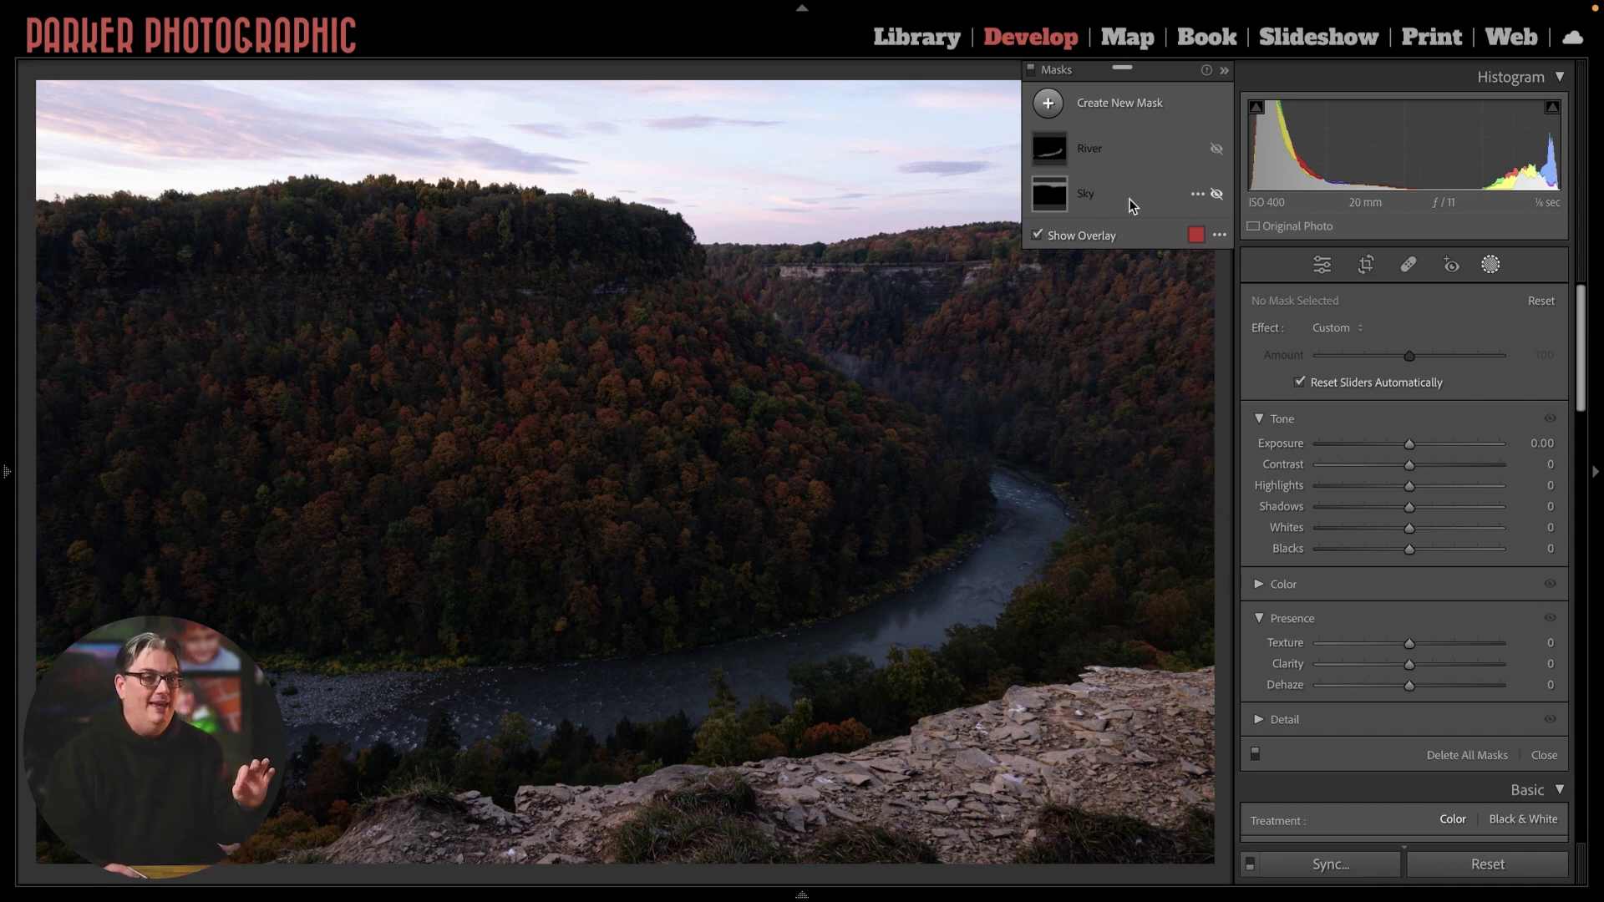
click(1217, 193)
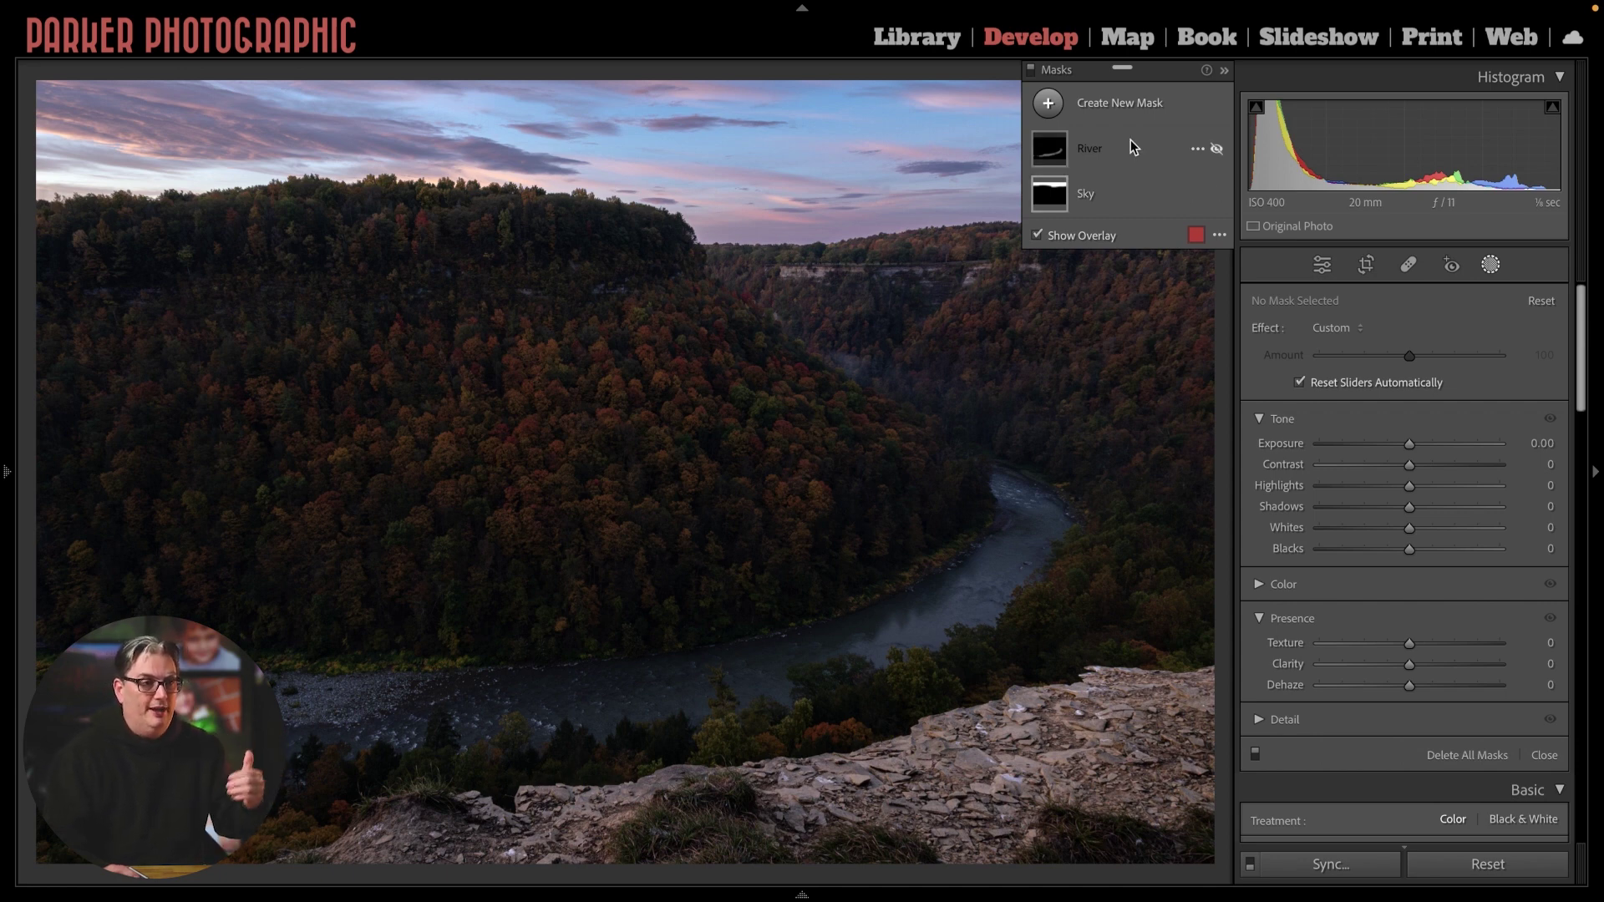
mouse_move(1128, 149)
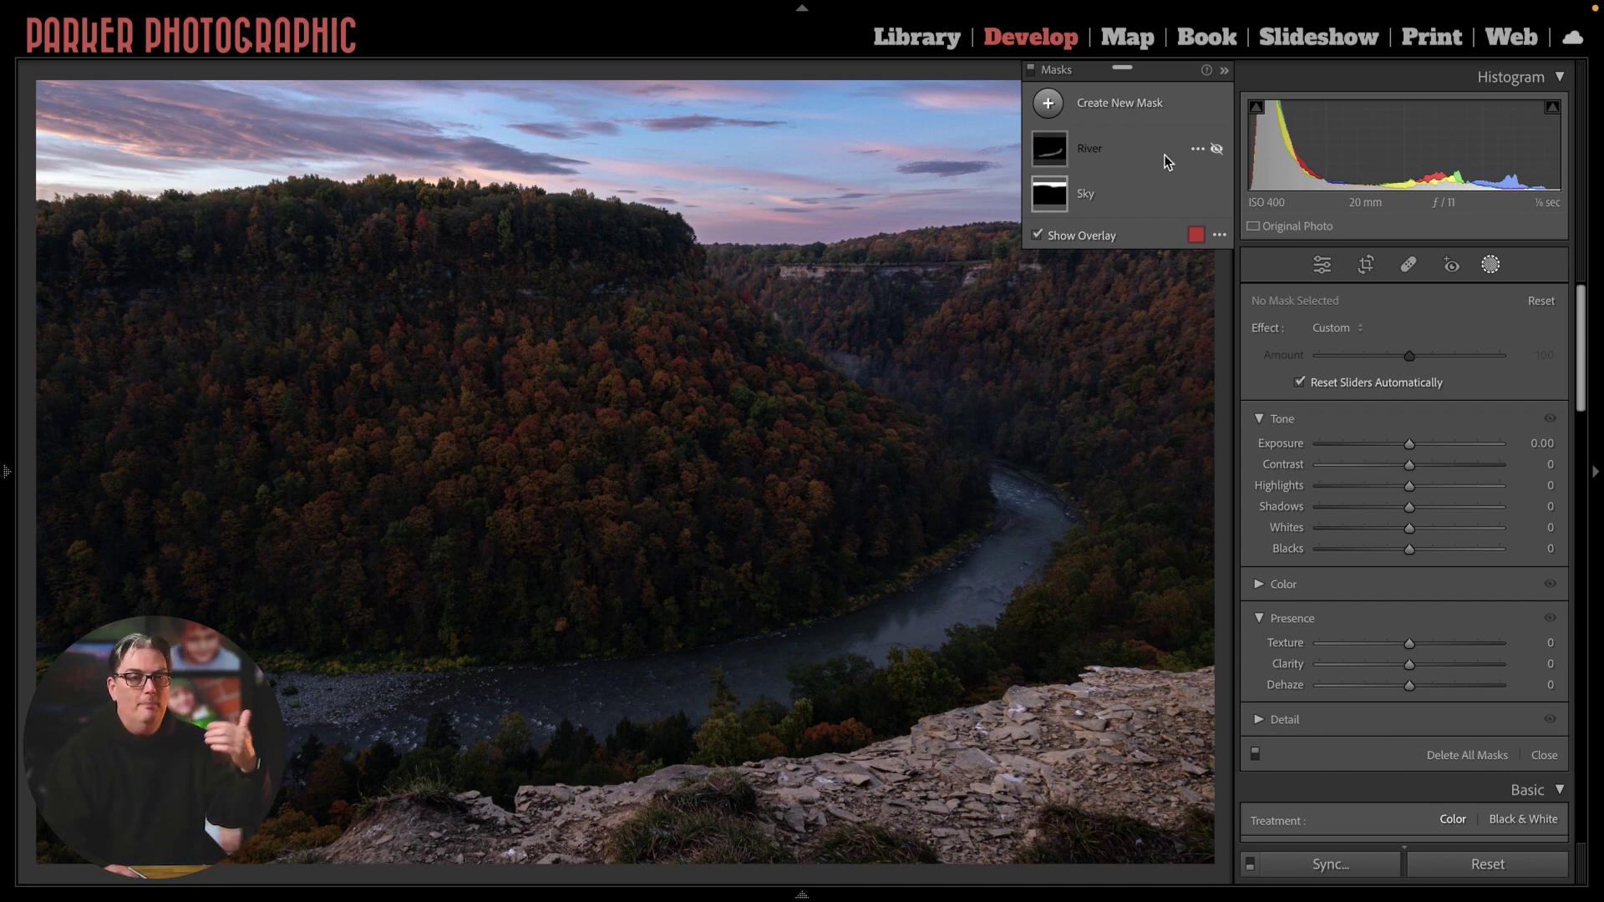
click(1216, 150)
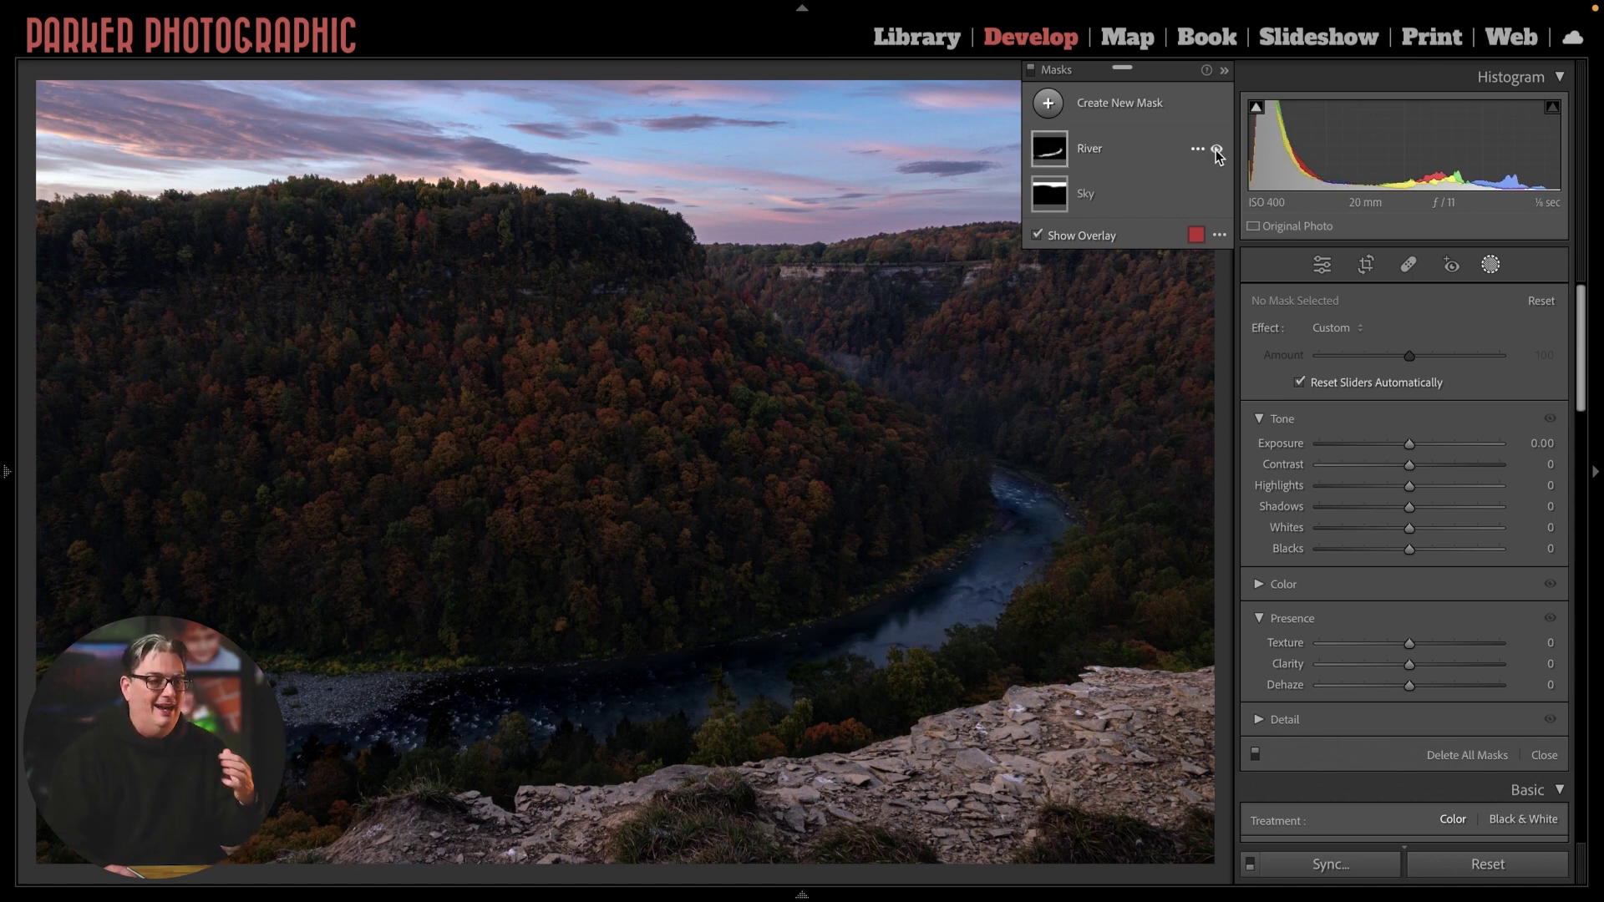
click(1217, 149)
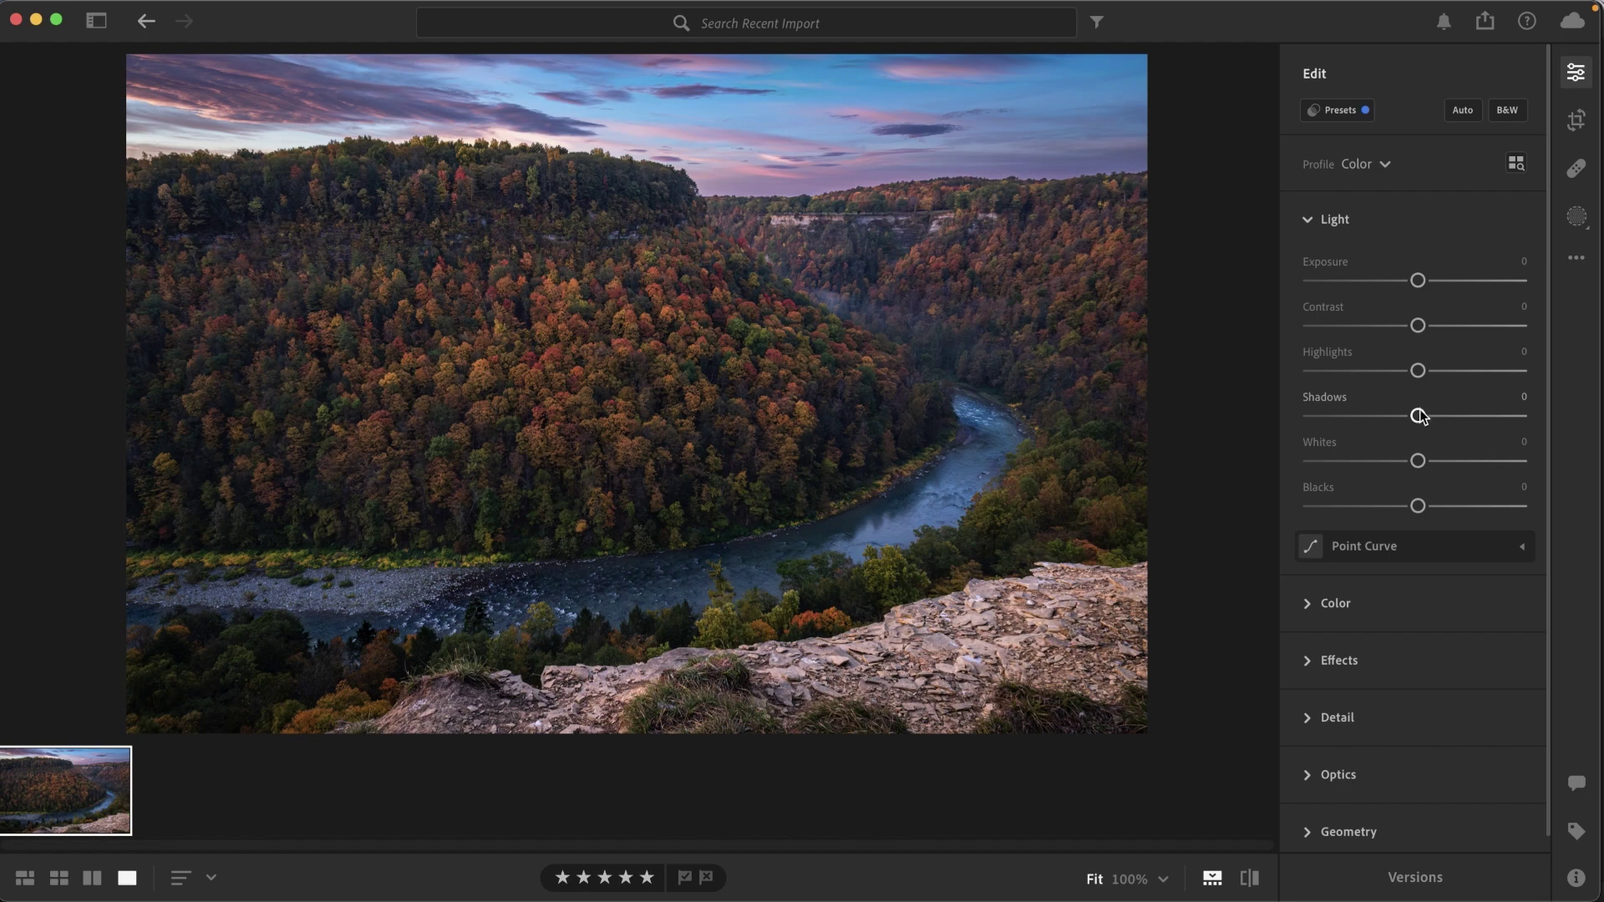
Raise Shadows to about +44 to brighten the dark hillsides.
drag(1418, 416, 1483, 426)
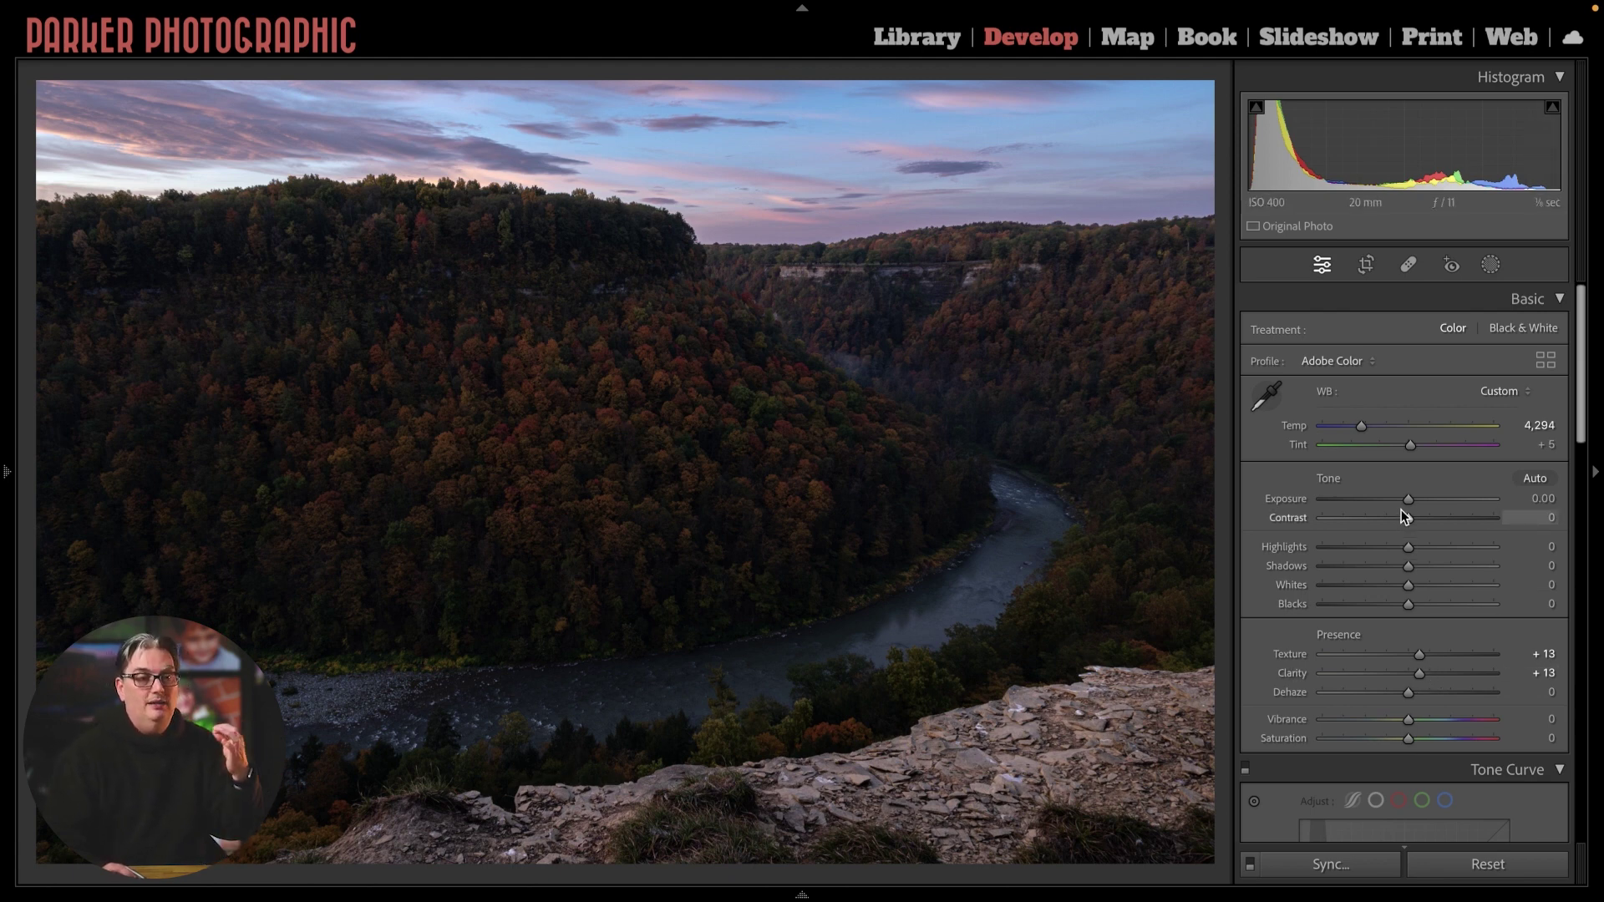
drag(1405, 502, 1426, 504)
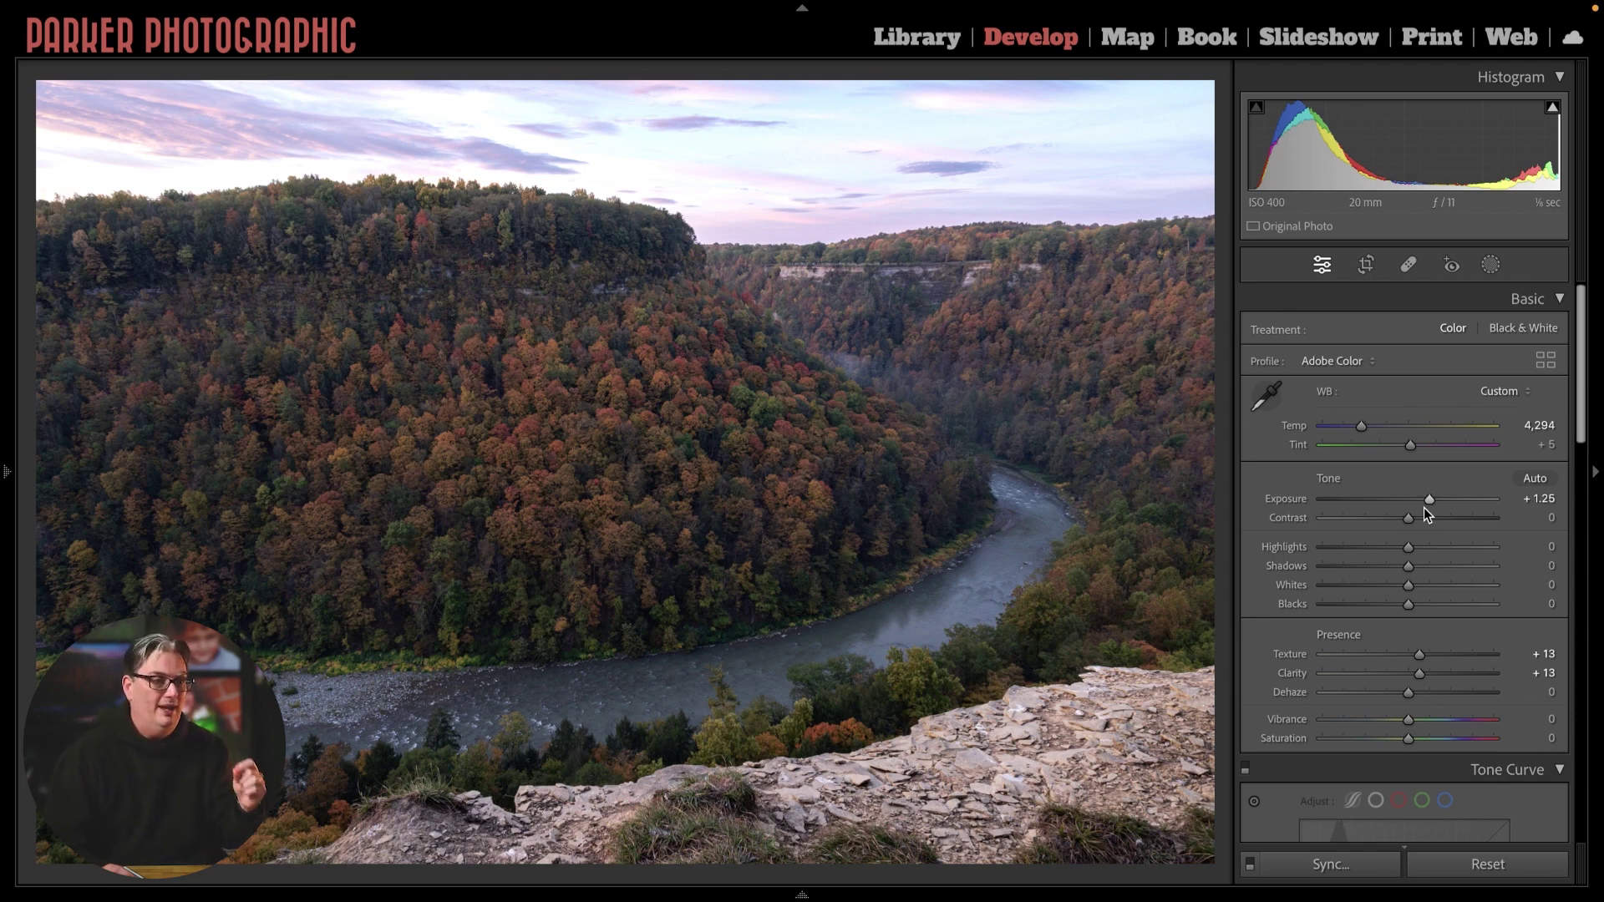
drag(1430, 500, 1436, 504)
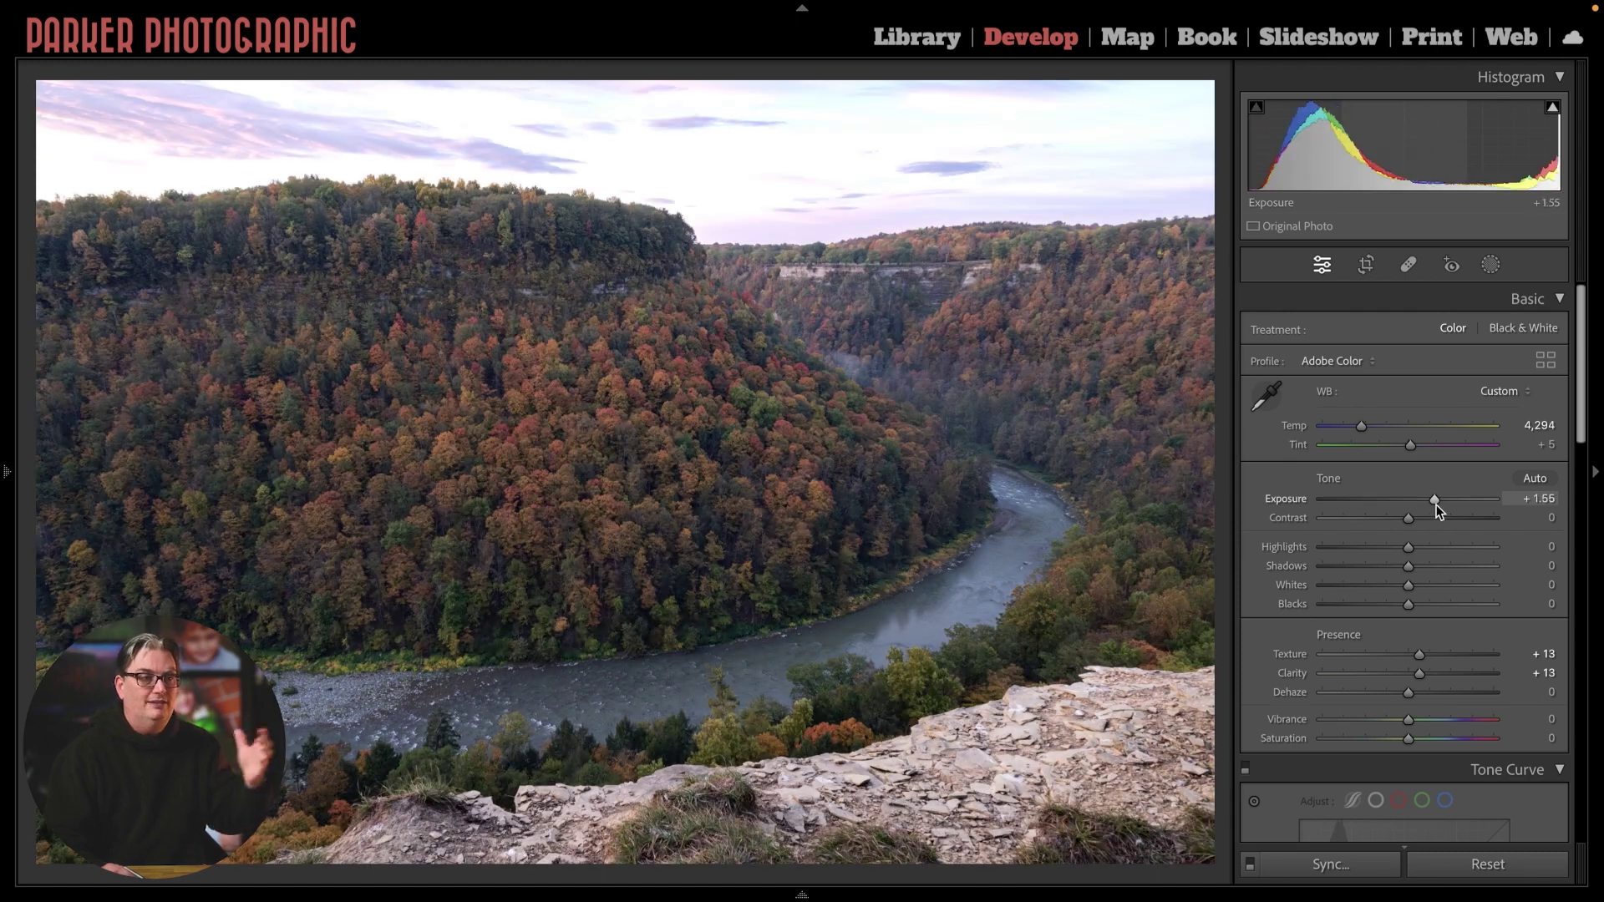
double_click(1436, 505)
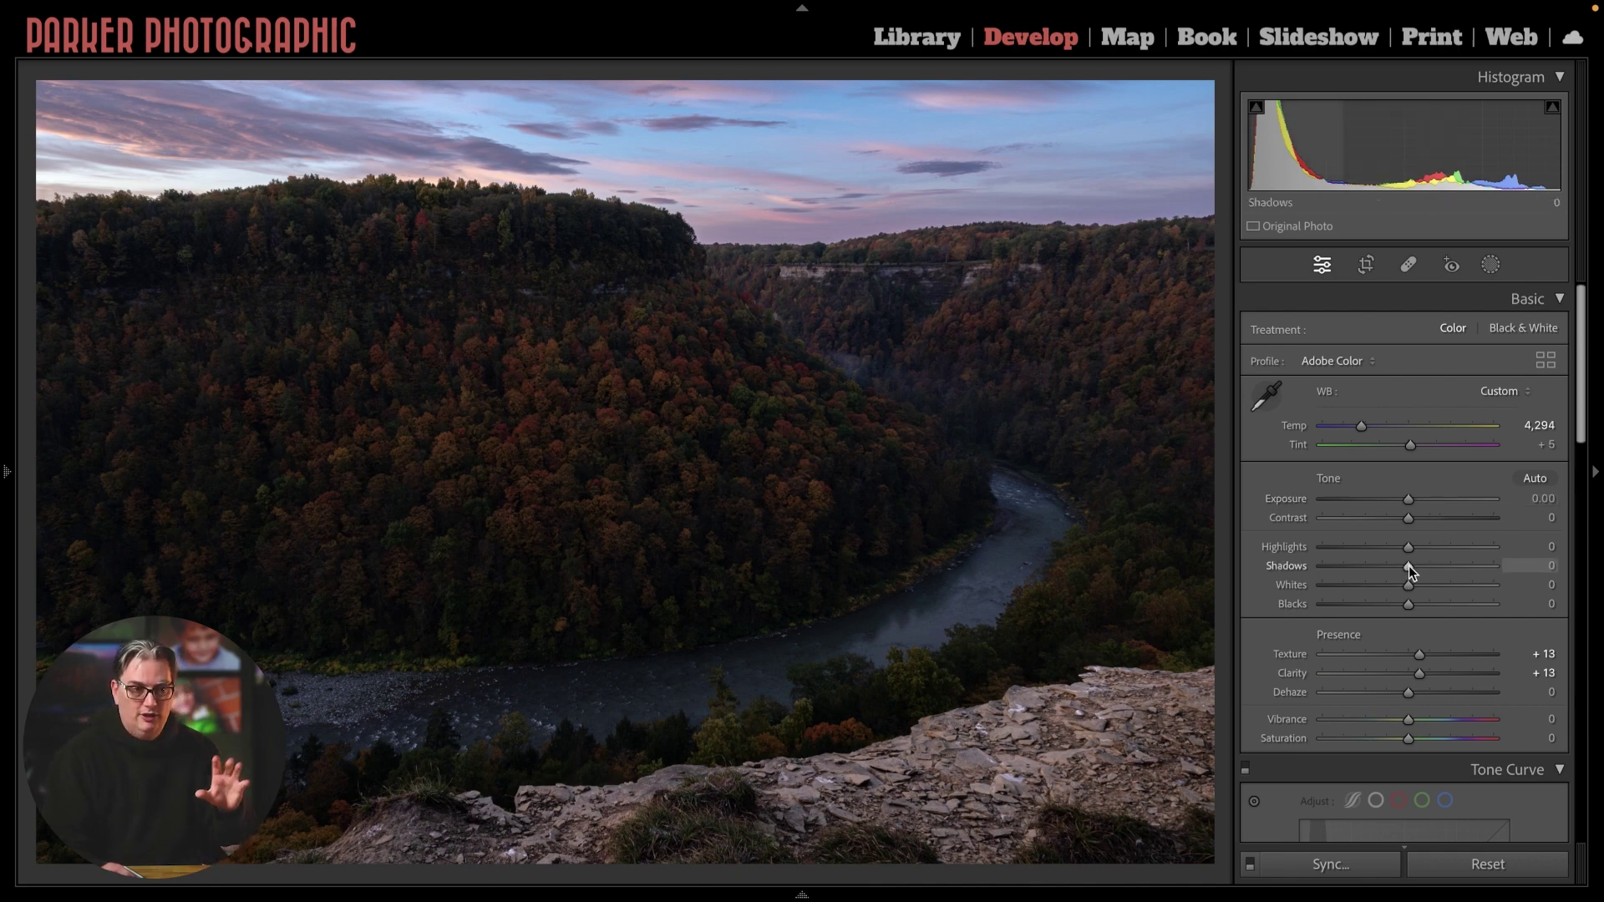
drag(1412, 567, 1461, 569)
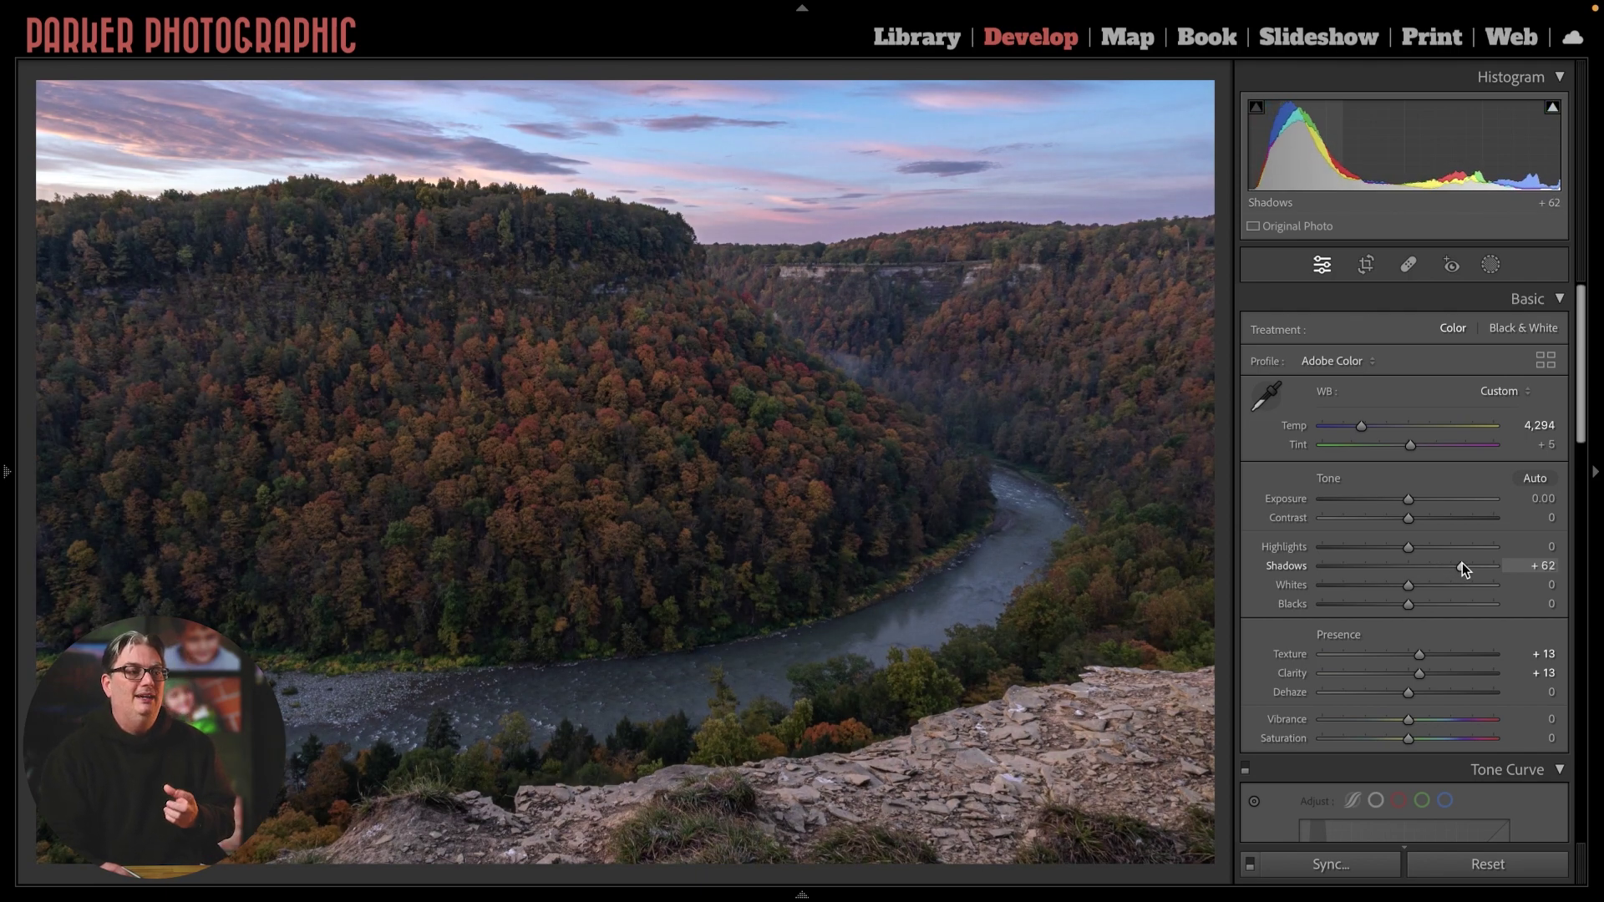
drag(1462, 566, 1462, 566)
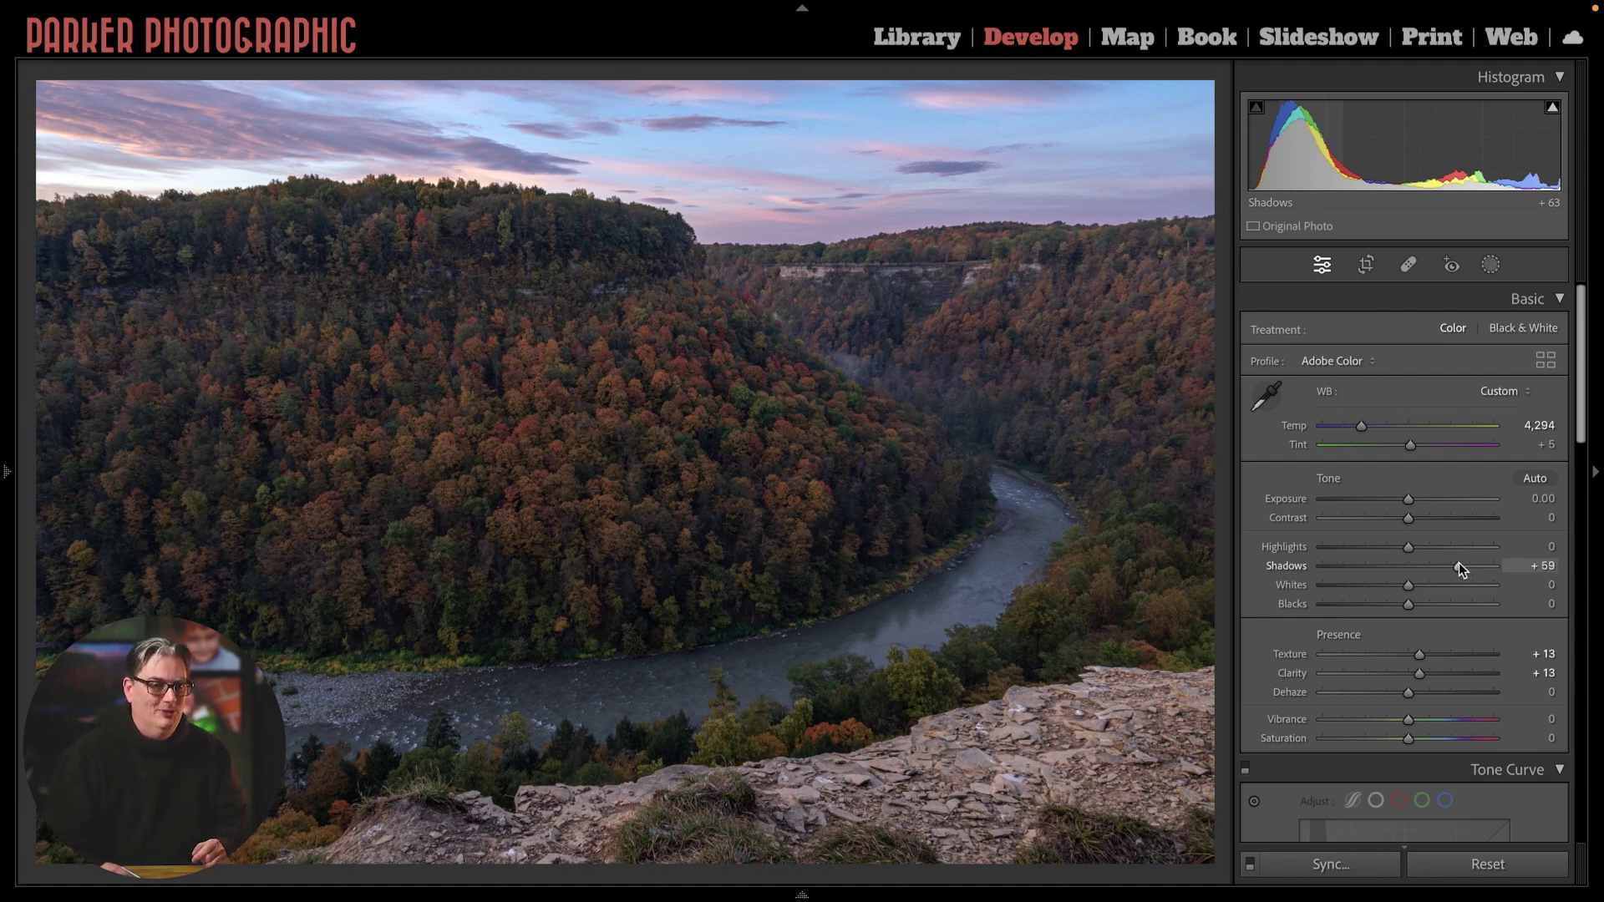
drag(1458, 566, 1457, 566)
key(z)
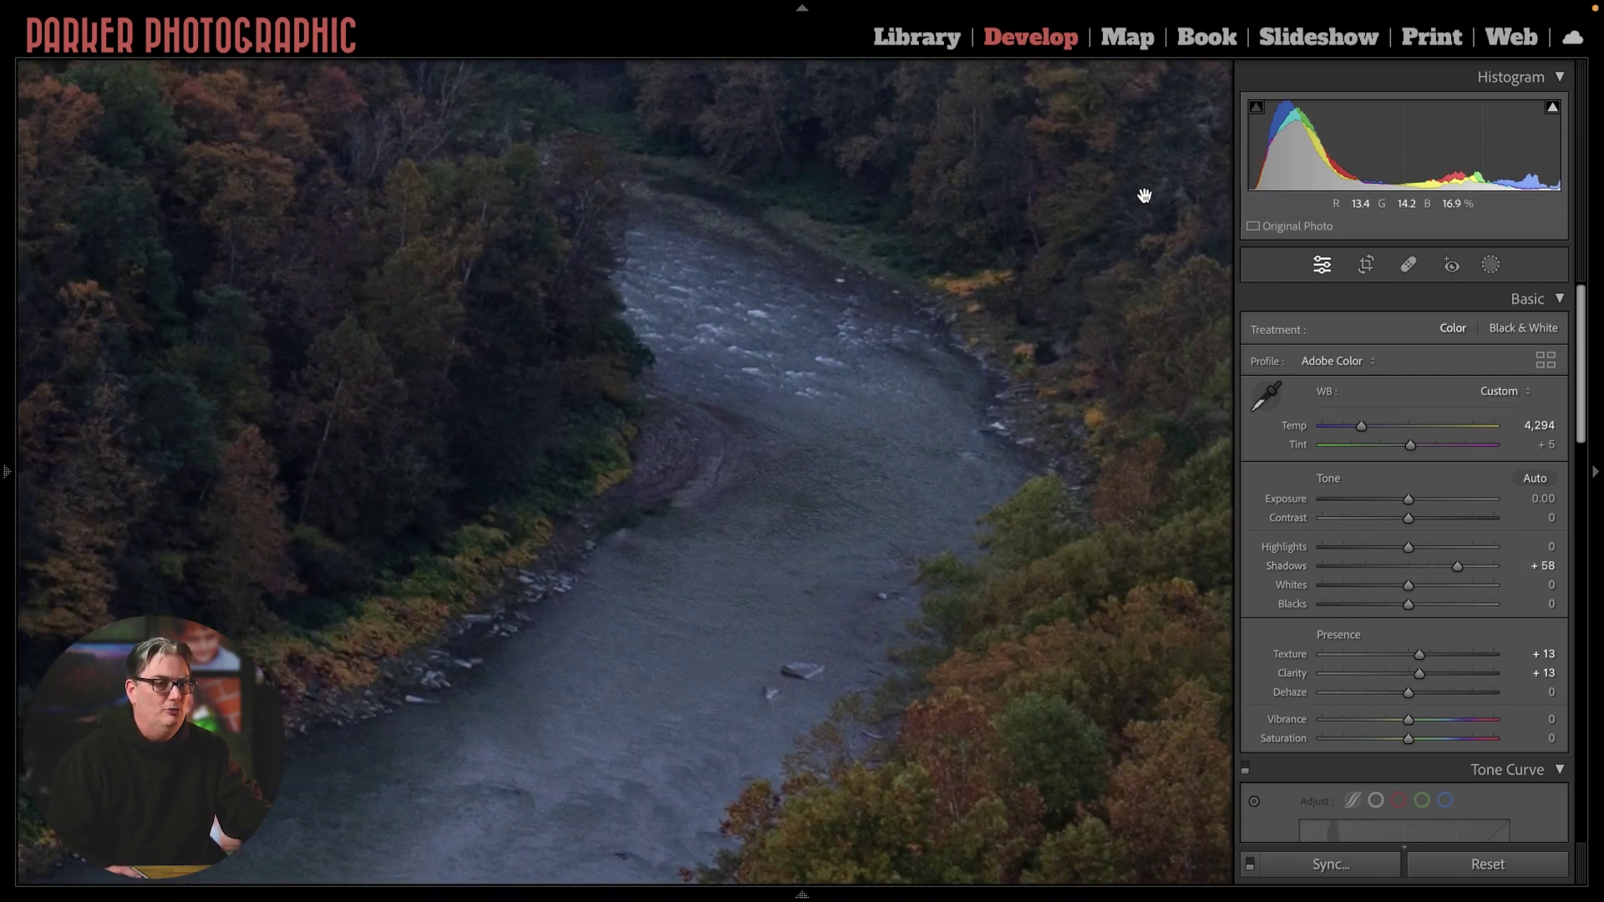
scroll(1144, 195, up, 5)
scroll(1109, 648, up, 5)
scroll(1089, 655, up, 5)
scroll(1077, 522, up, 5)
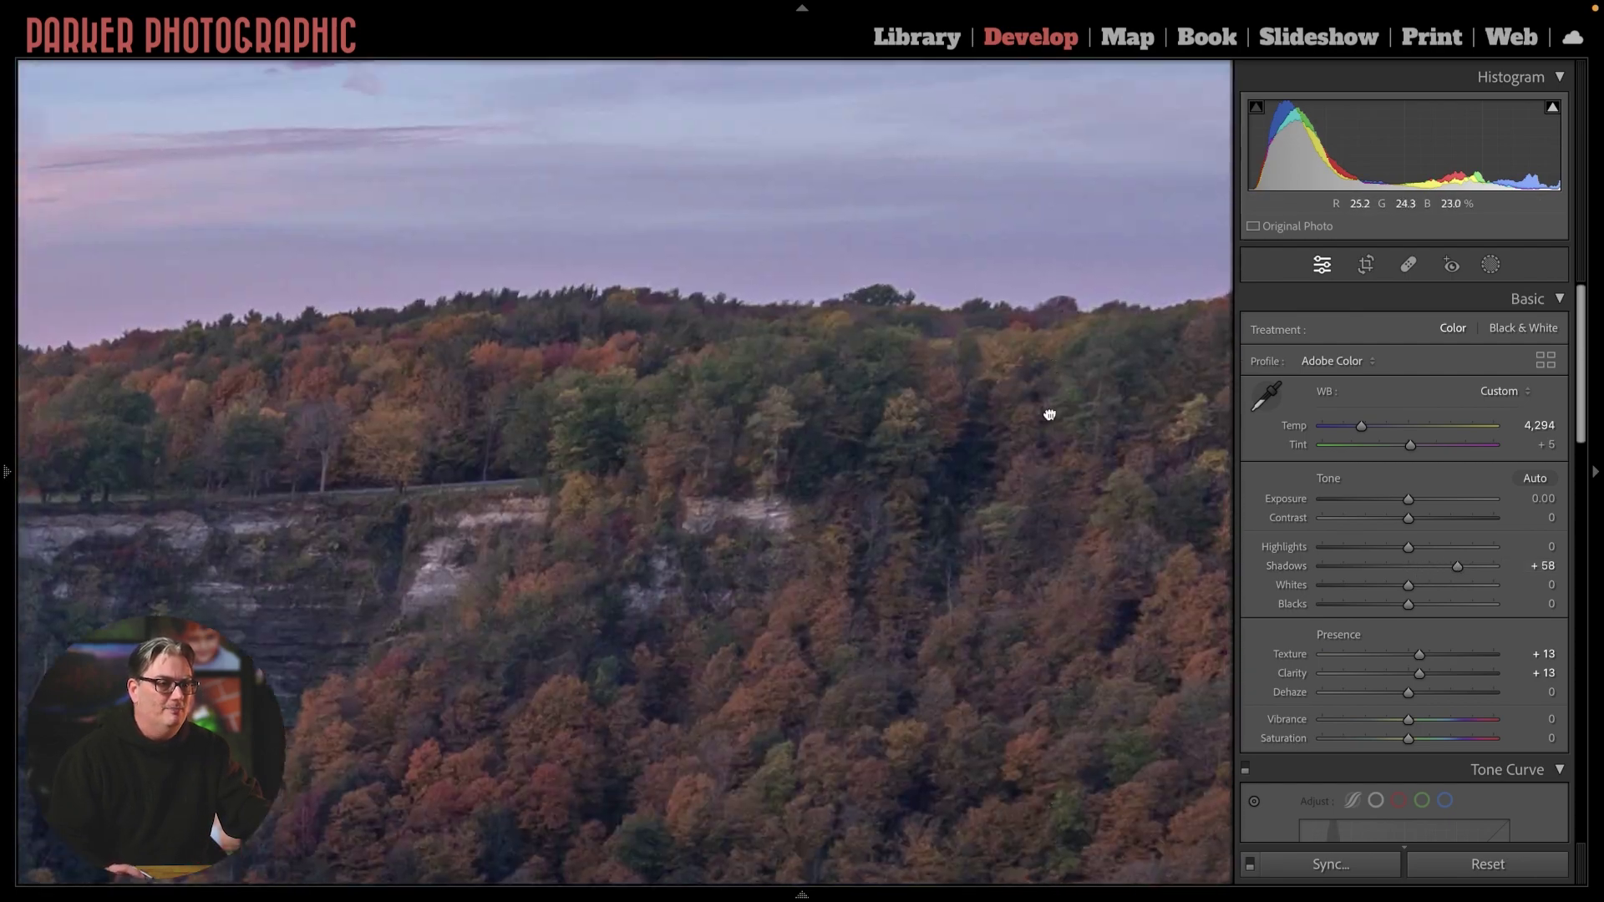
drag(1050, 415, 967, 741)
mouse_move(1002, 469)
mouse_down()
mouse_move(970, 598)
mouse_move(1087, 617)
mouse_up()
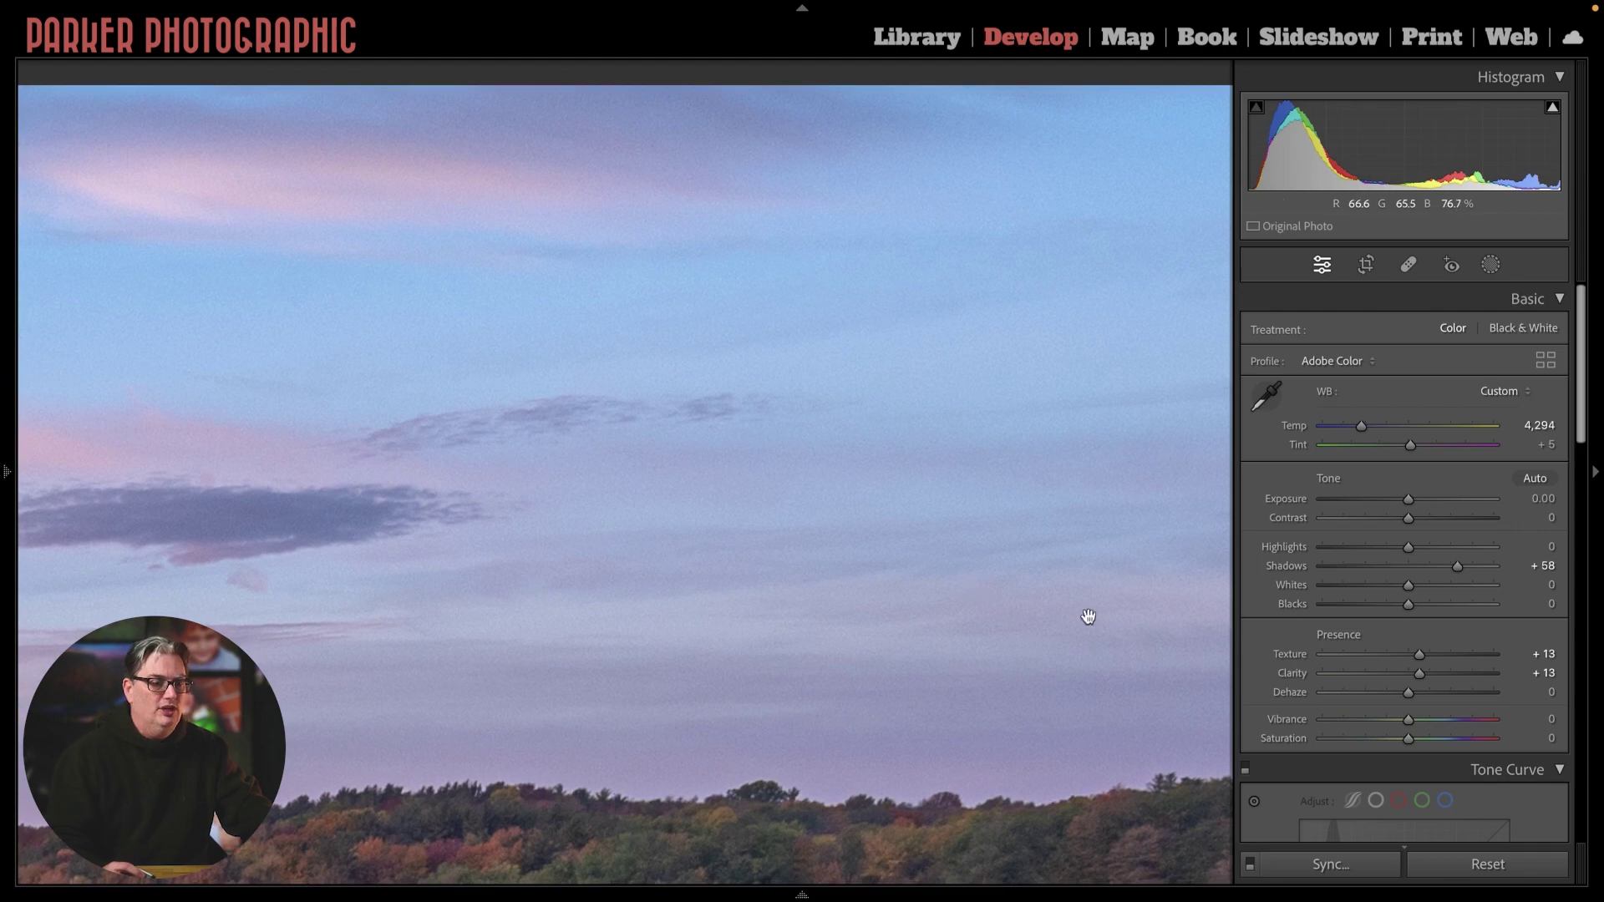
mouse_move(1457, 566)
mouse_down()
mouse_move(1322, 570)
mouse_move(1516, 582)
mouse_move(1464, 574)
mouse_up()
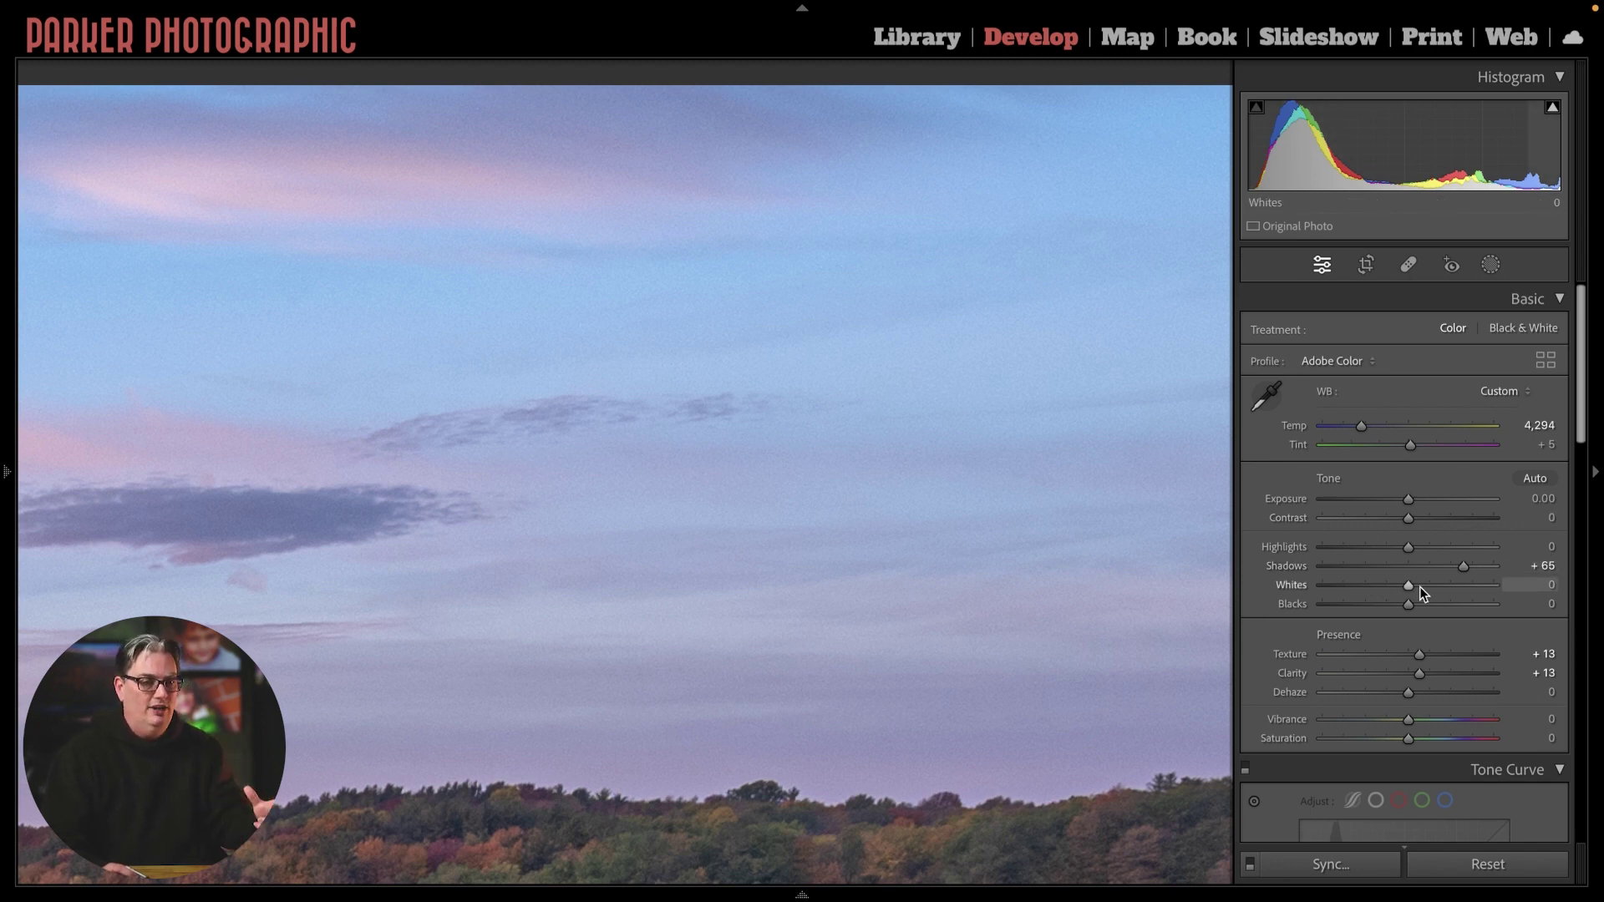
key(z)
key(z)
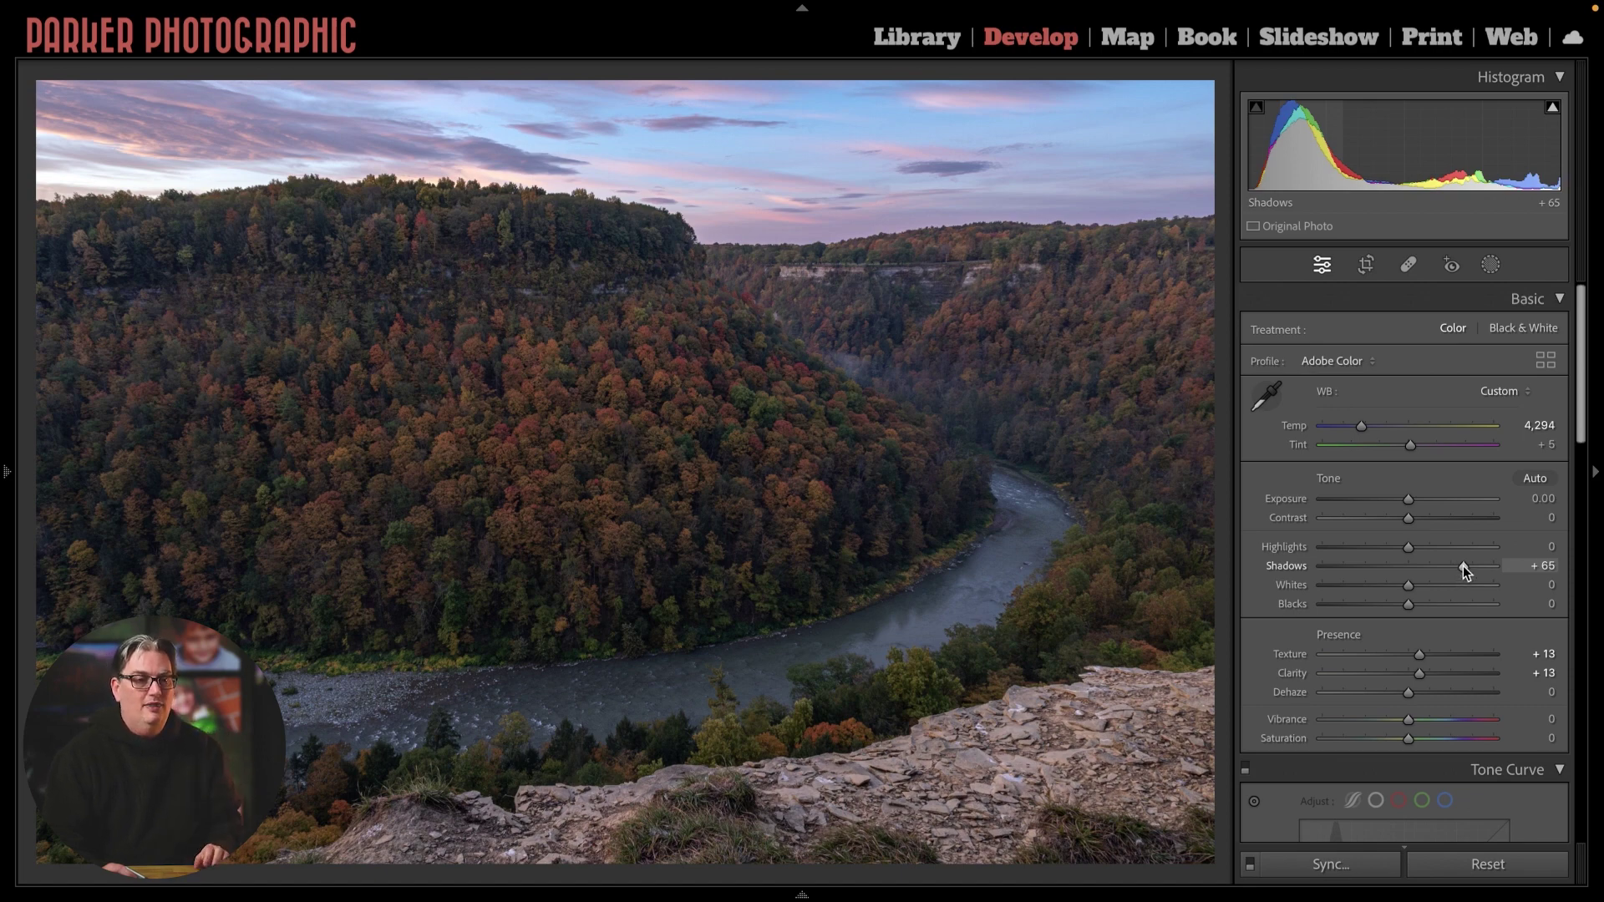
double_click(1463, 566)
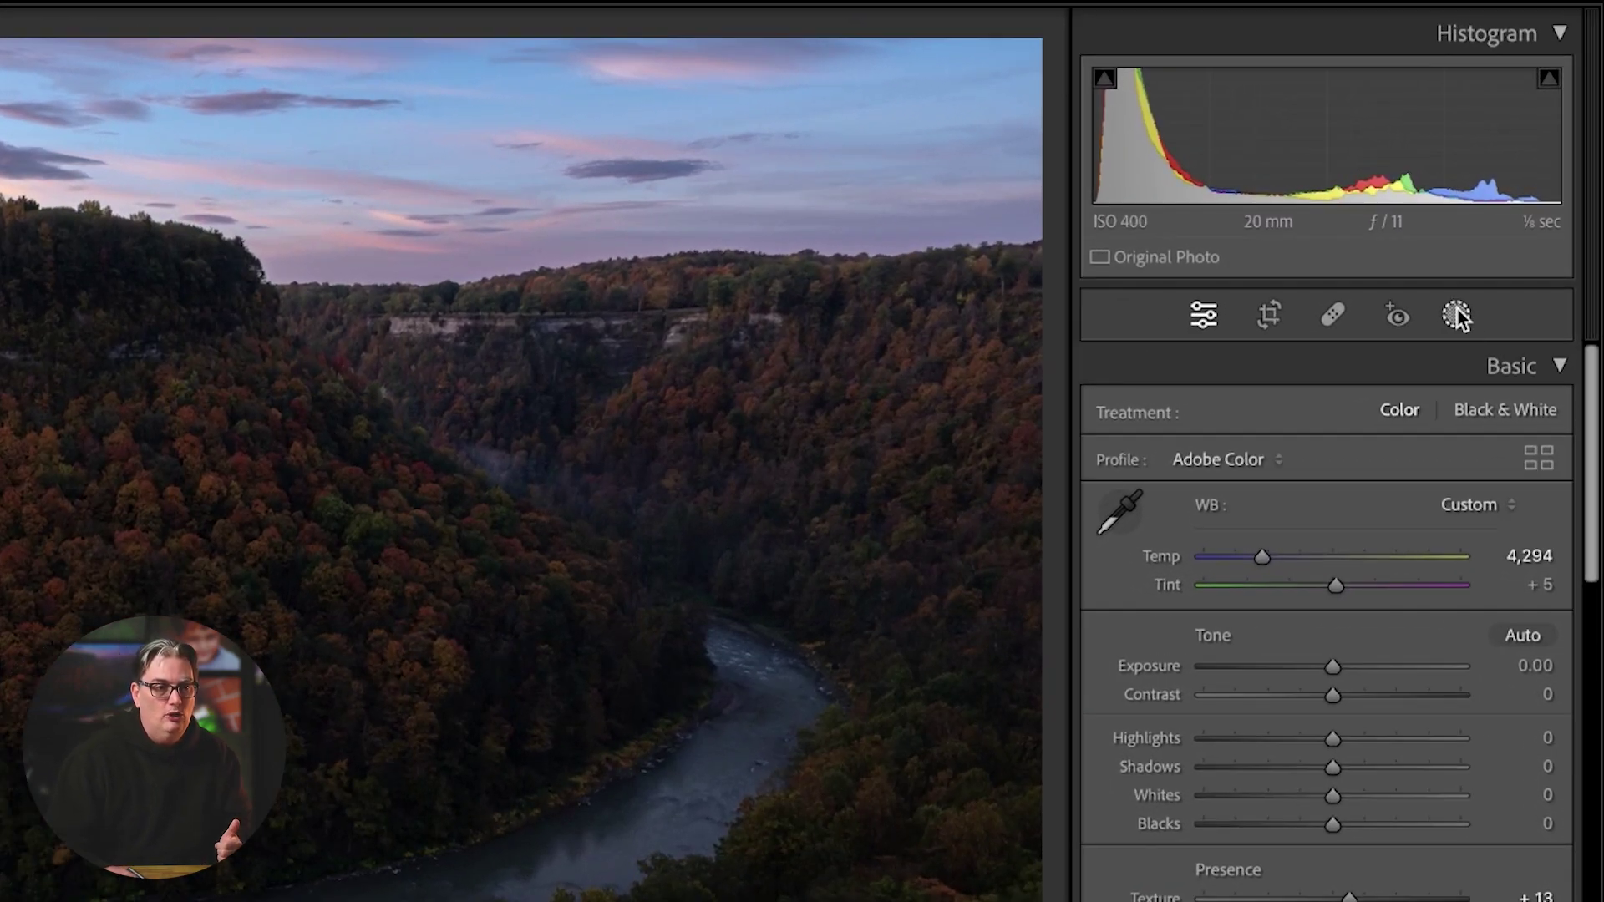
click(1458, 312)
Add a Select Background mask with raised exposure, then undo the exposure change.
click(794, 73)
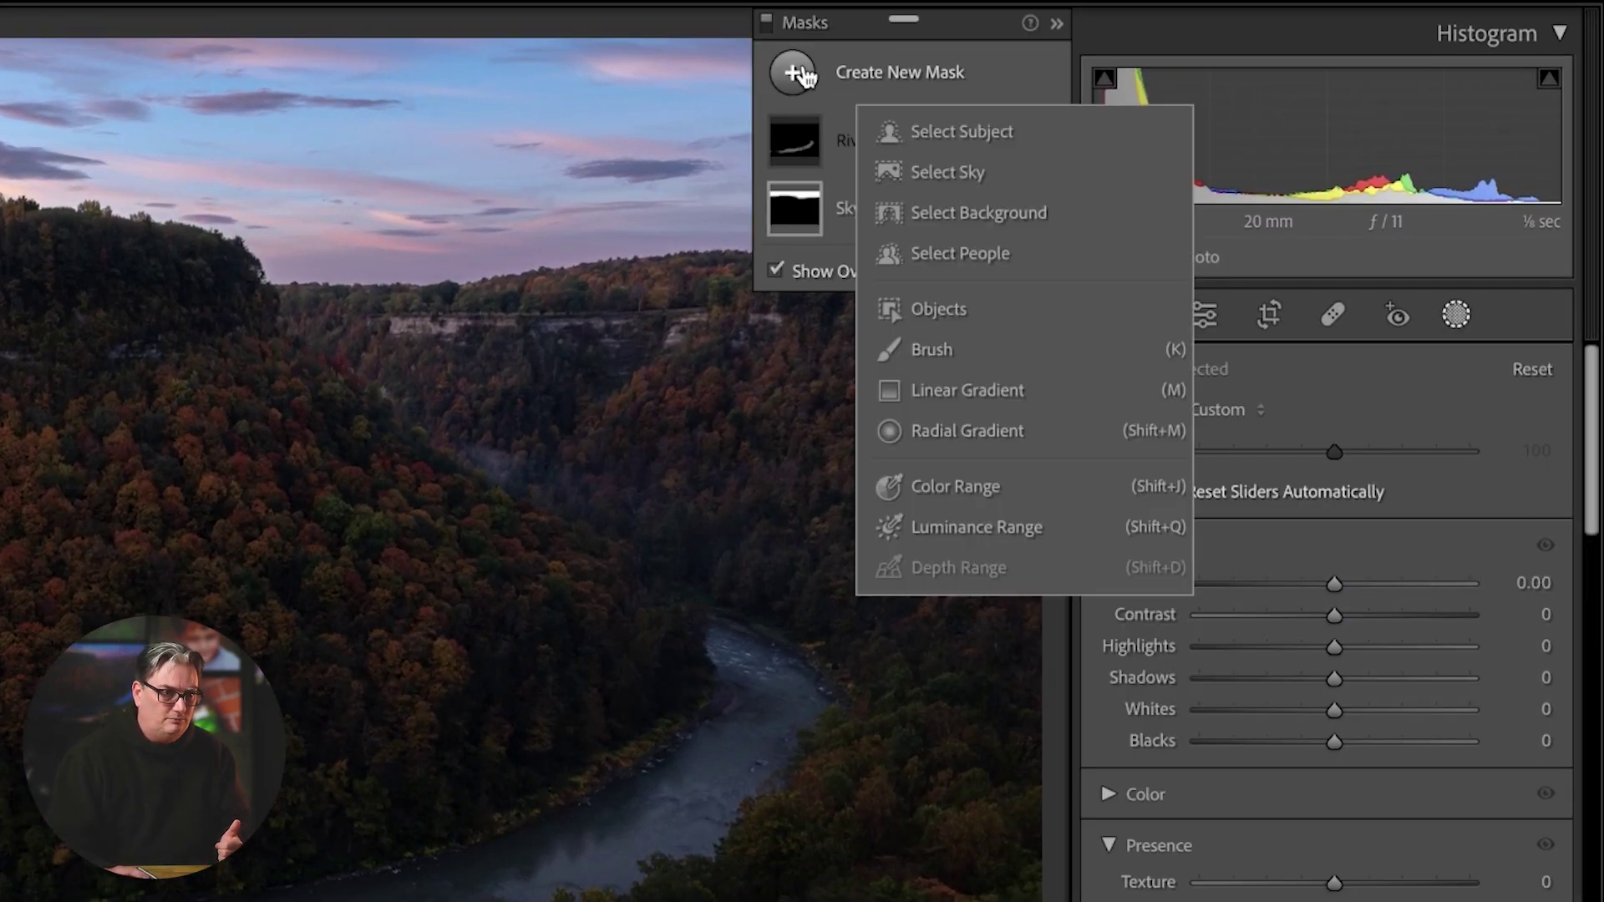
click(981, 214)
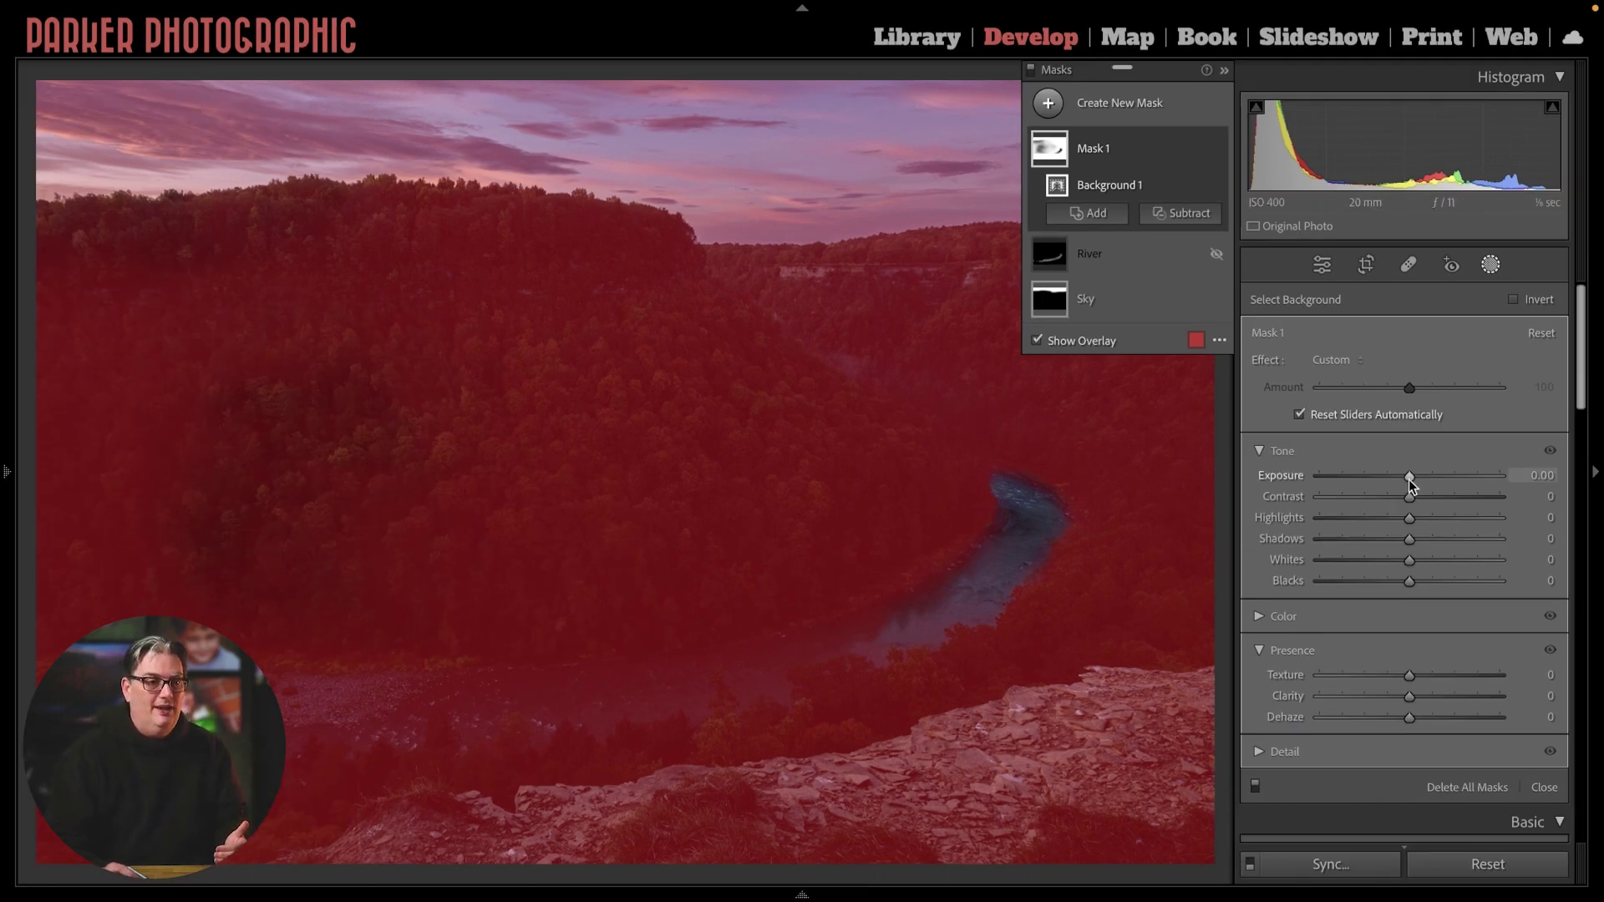
mouse_move(1409, 475)
mouse_down()
mouse_move(1456, 476)
mouse_move(1335, 473)
mouse_move(1431, 474)
mouse_up()
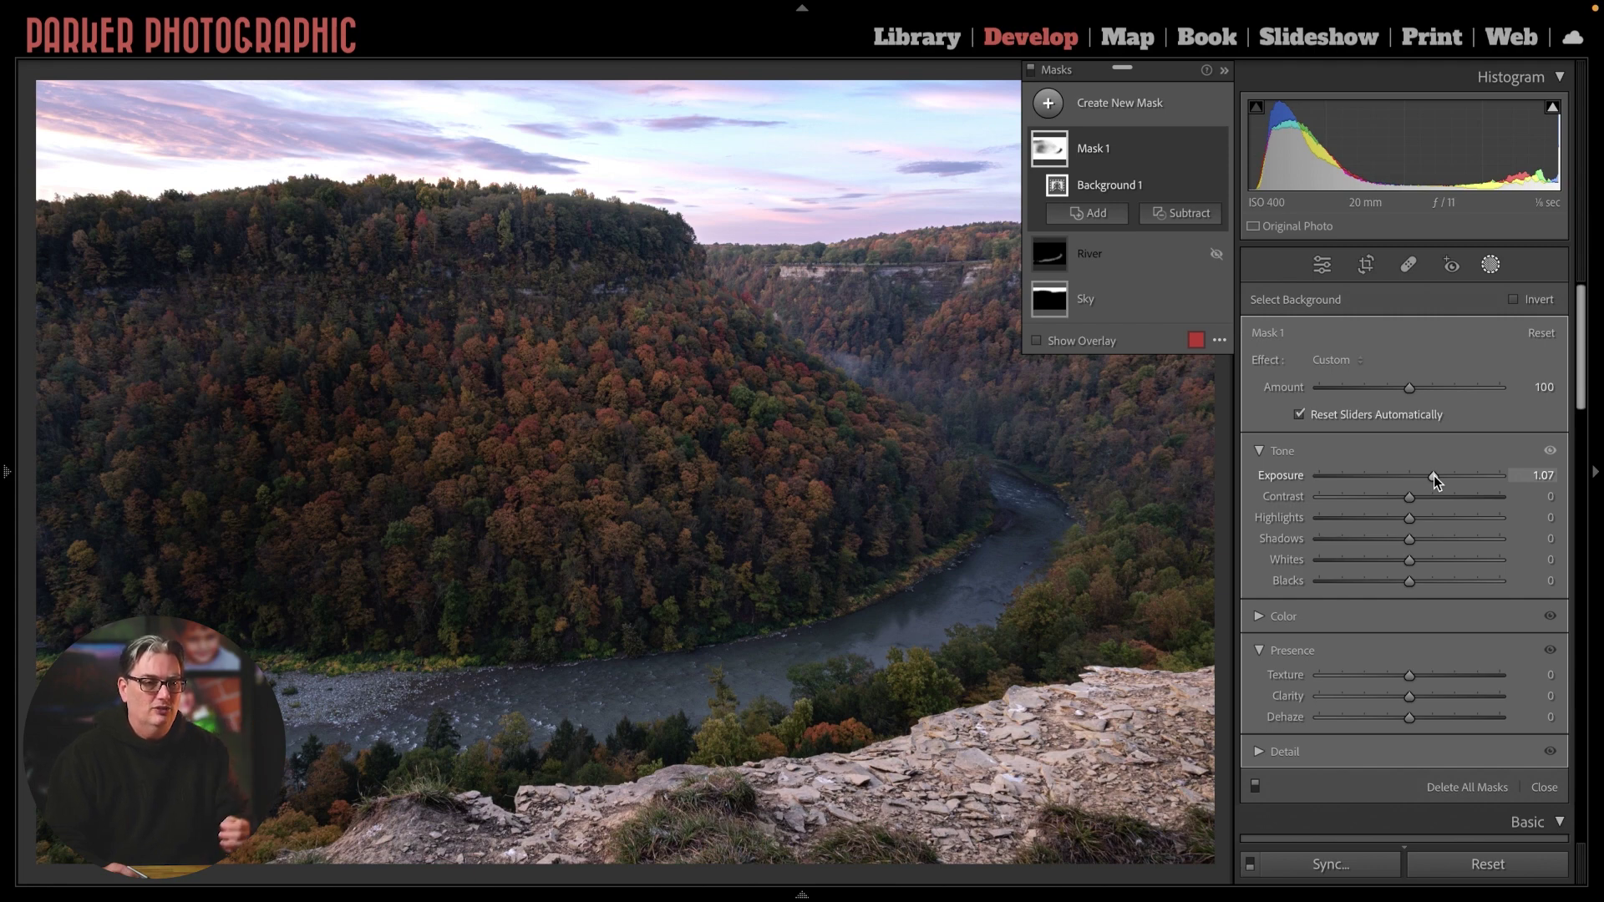
click(1490, 264)
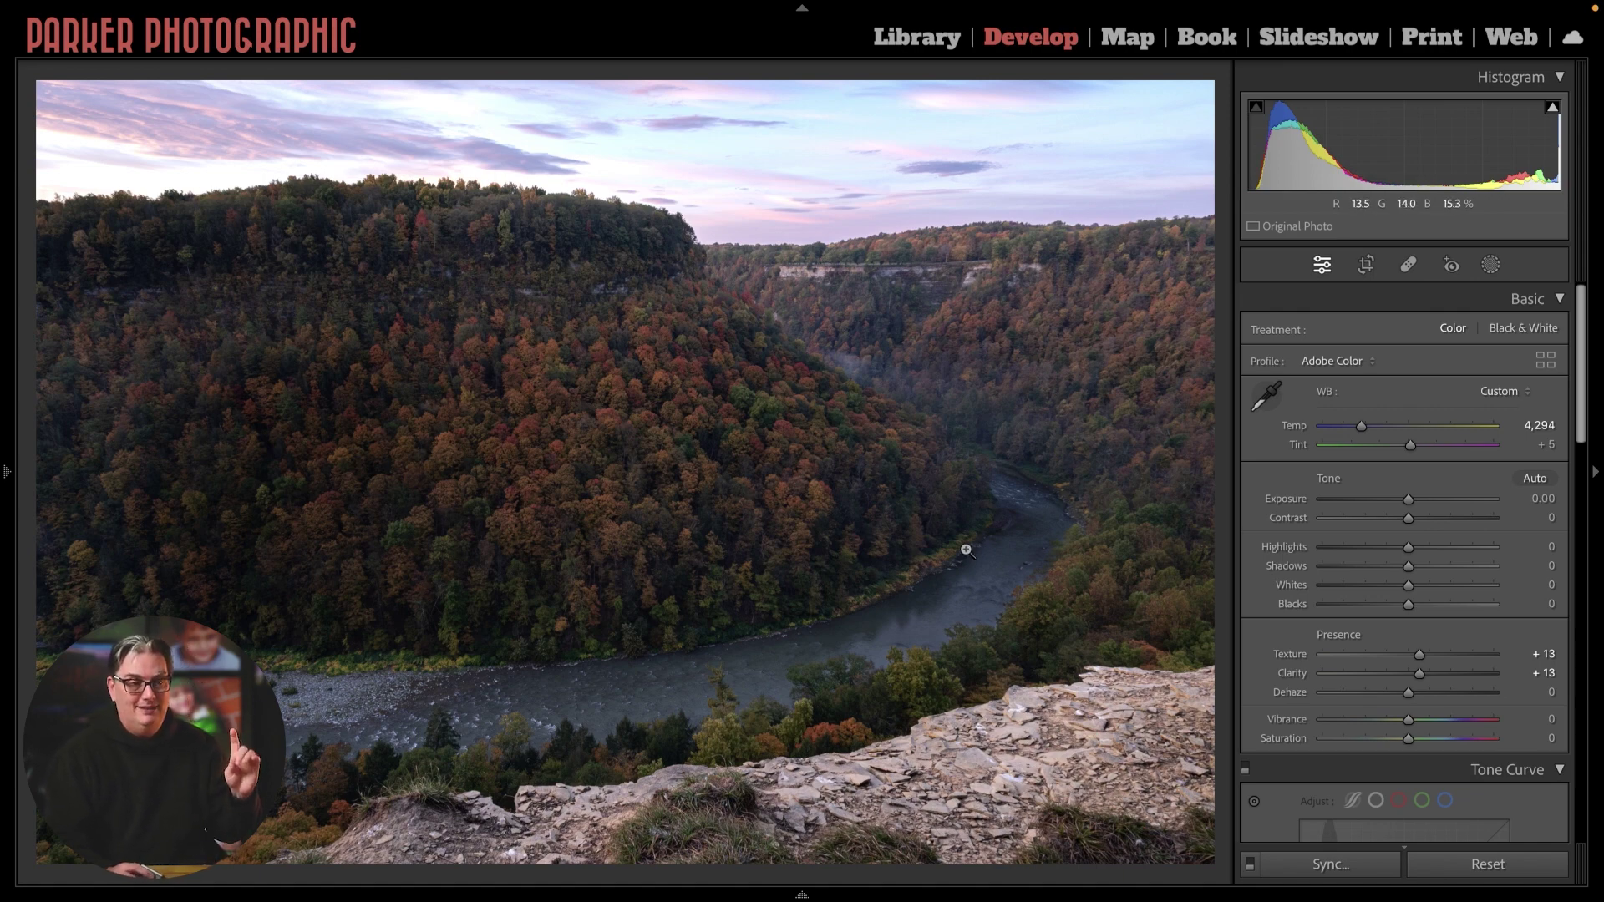
key(ctrl+z)
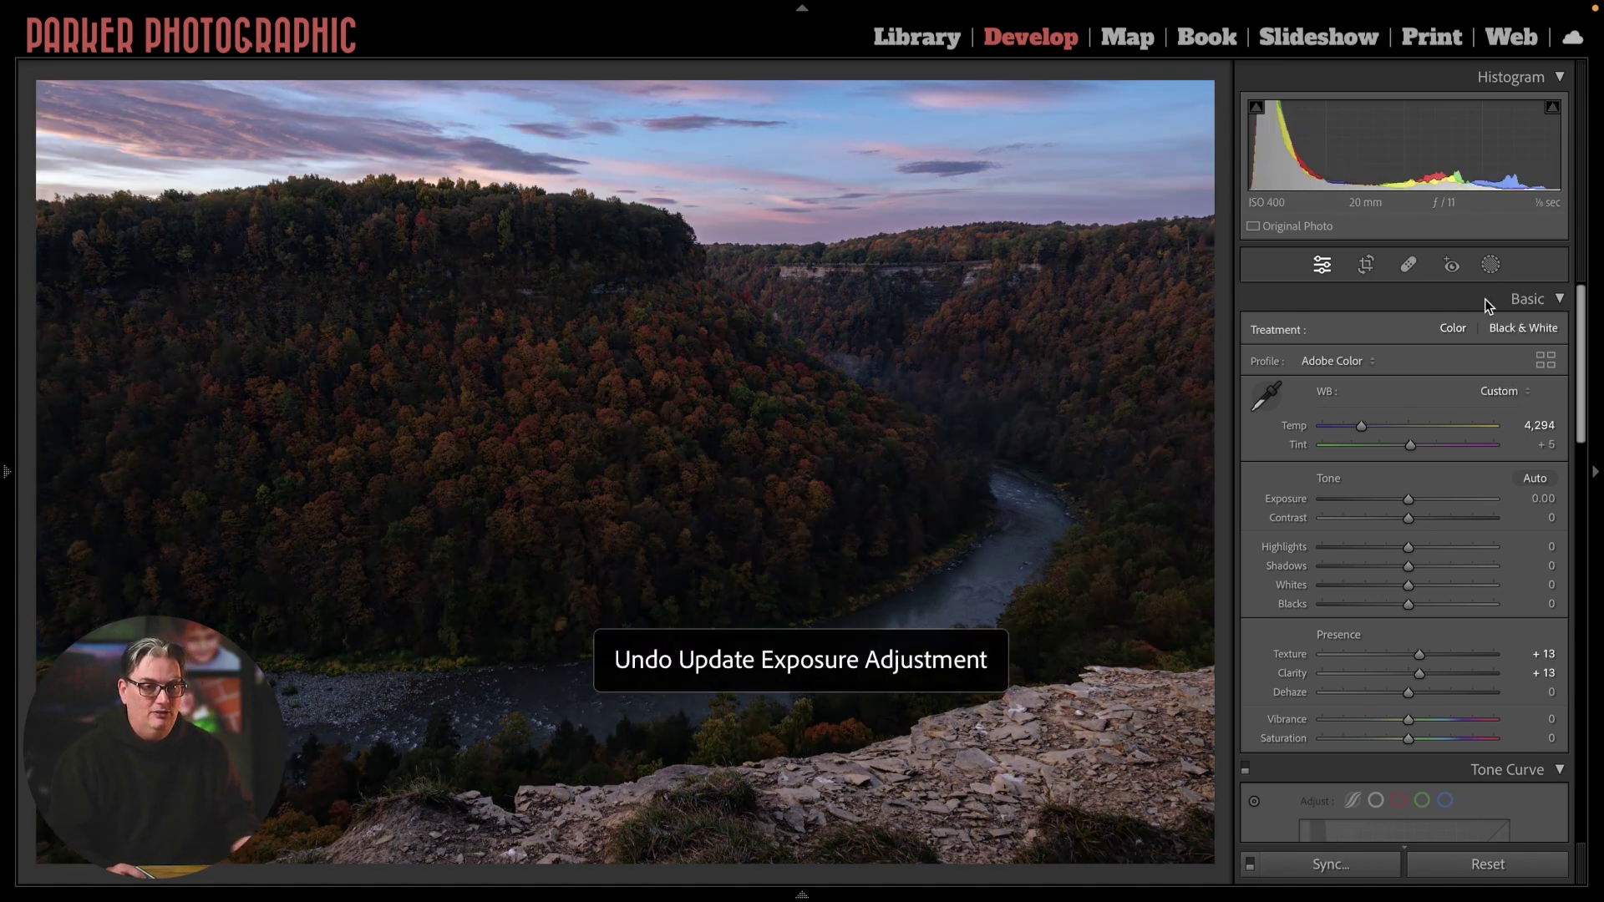
Try a new Select Sky mask, undo it, and open the existing Sky mask's options menu.
click(1490, 264)
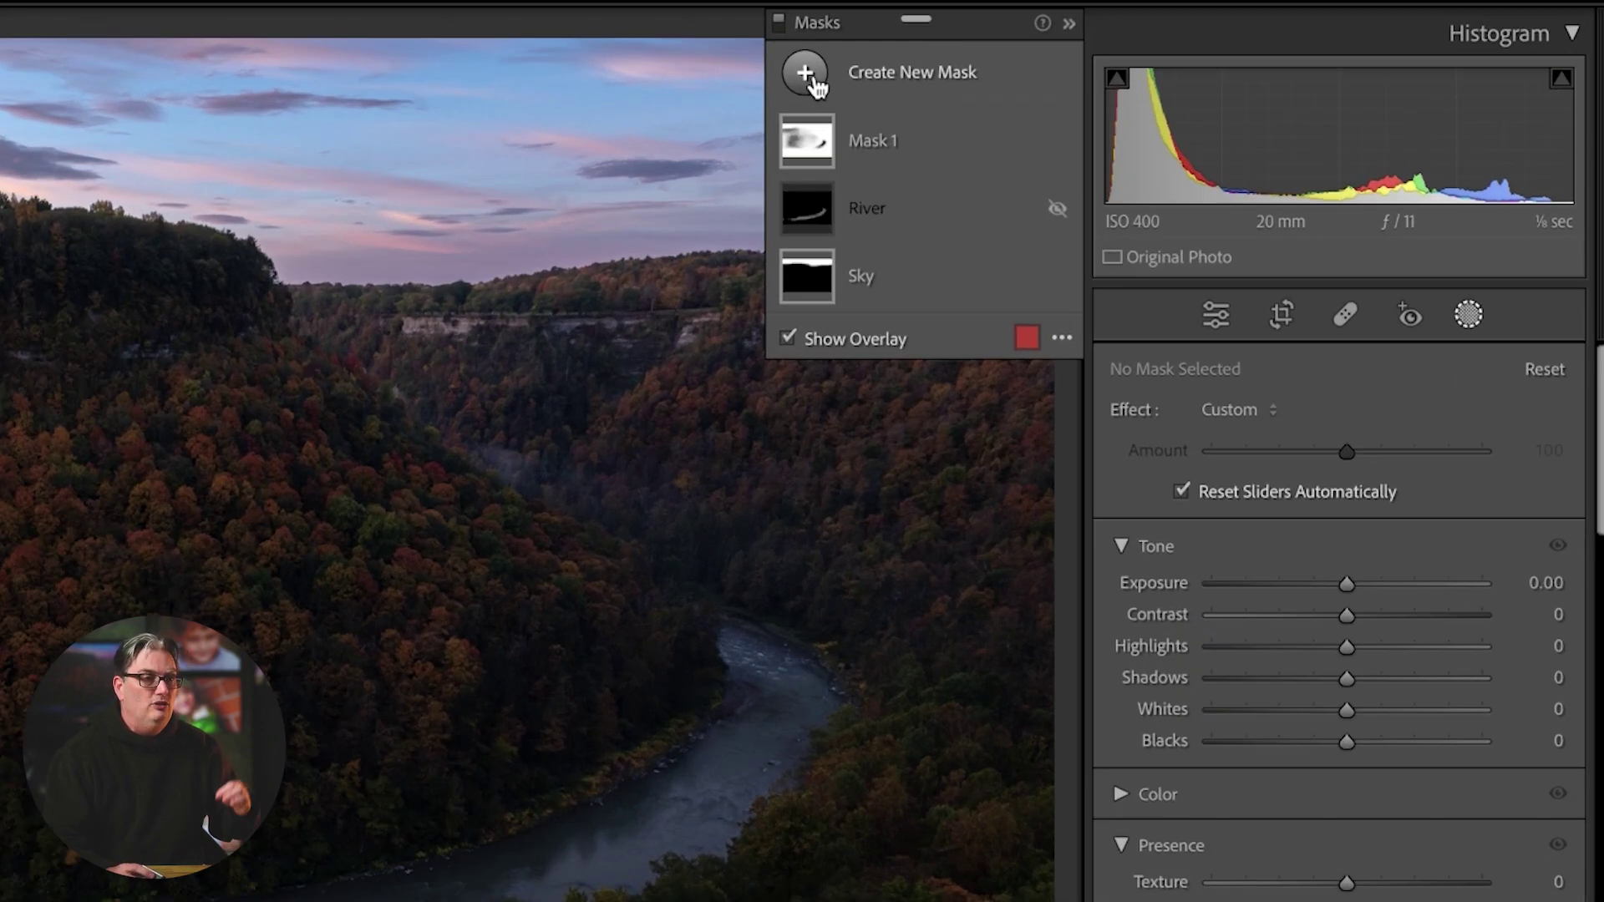
click(1050, 103)
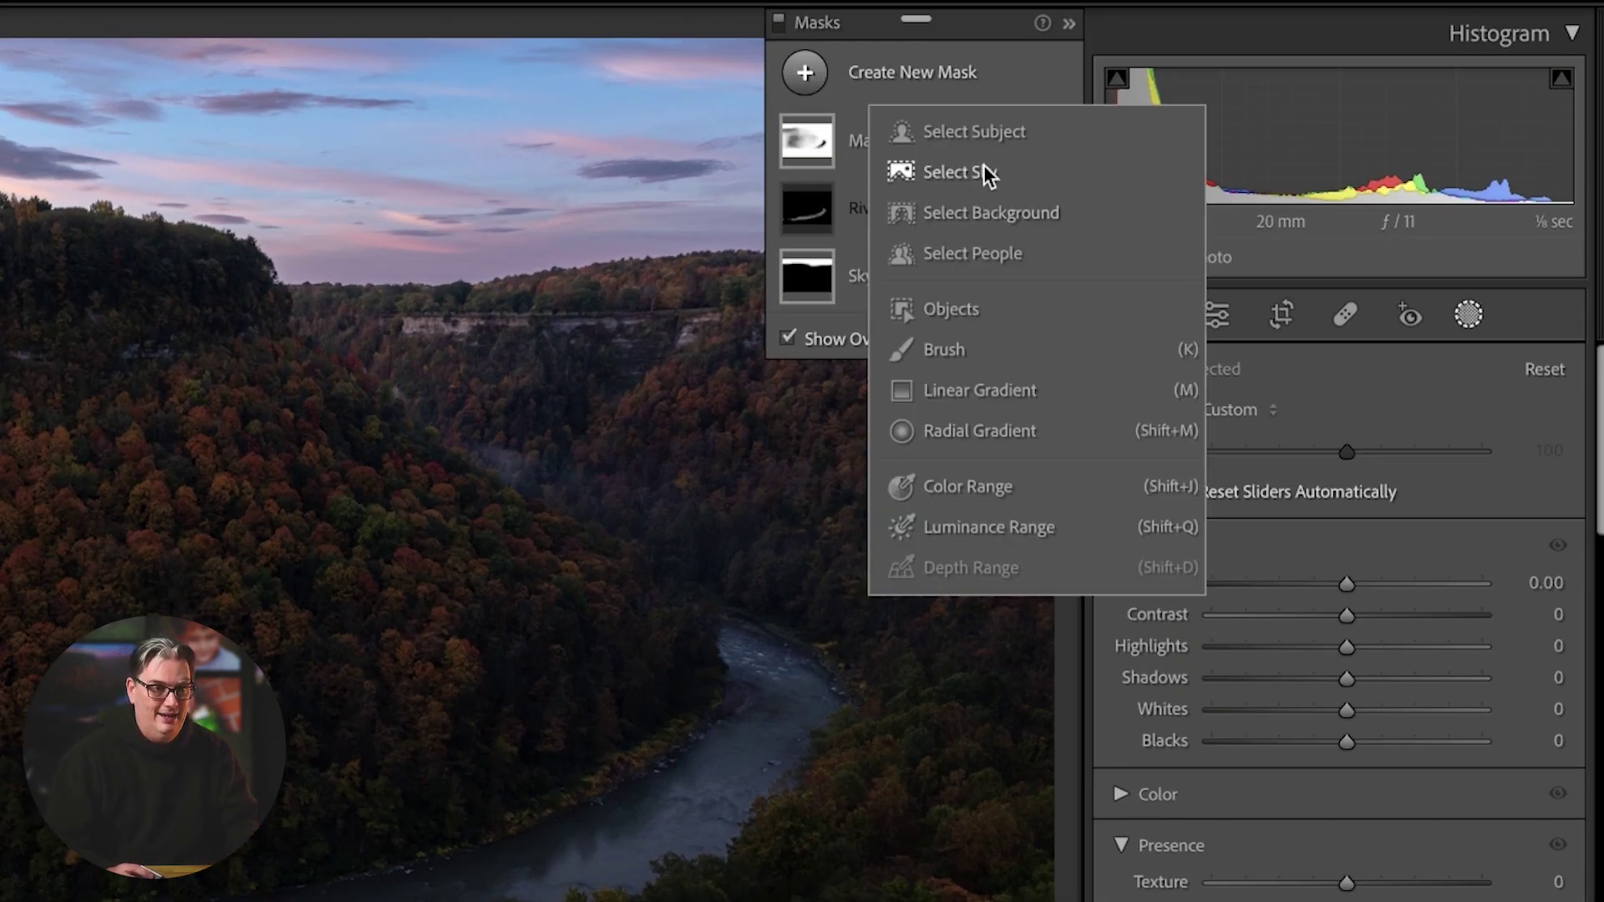
click(985, 173)
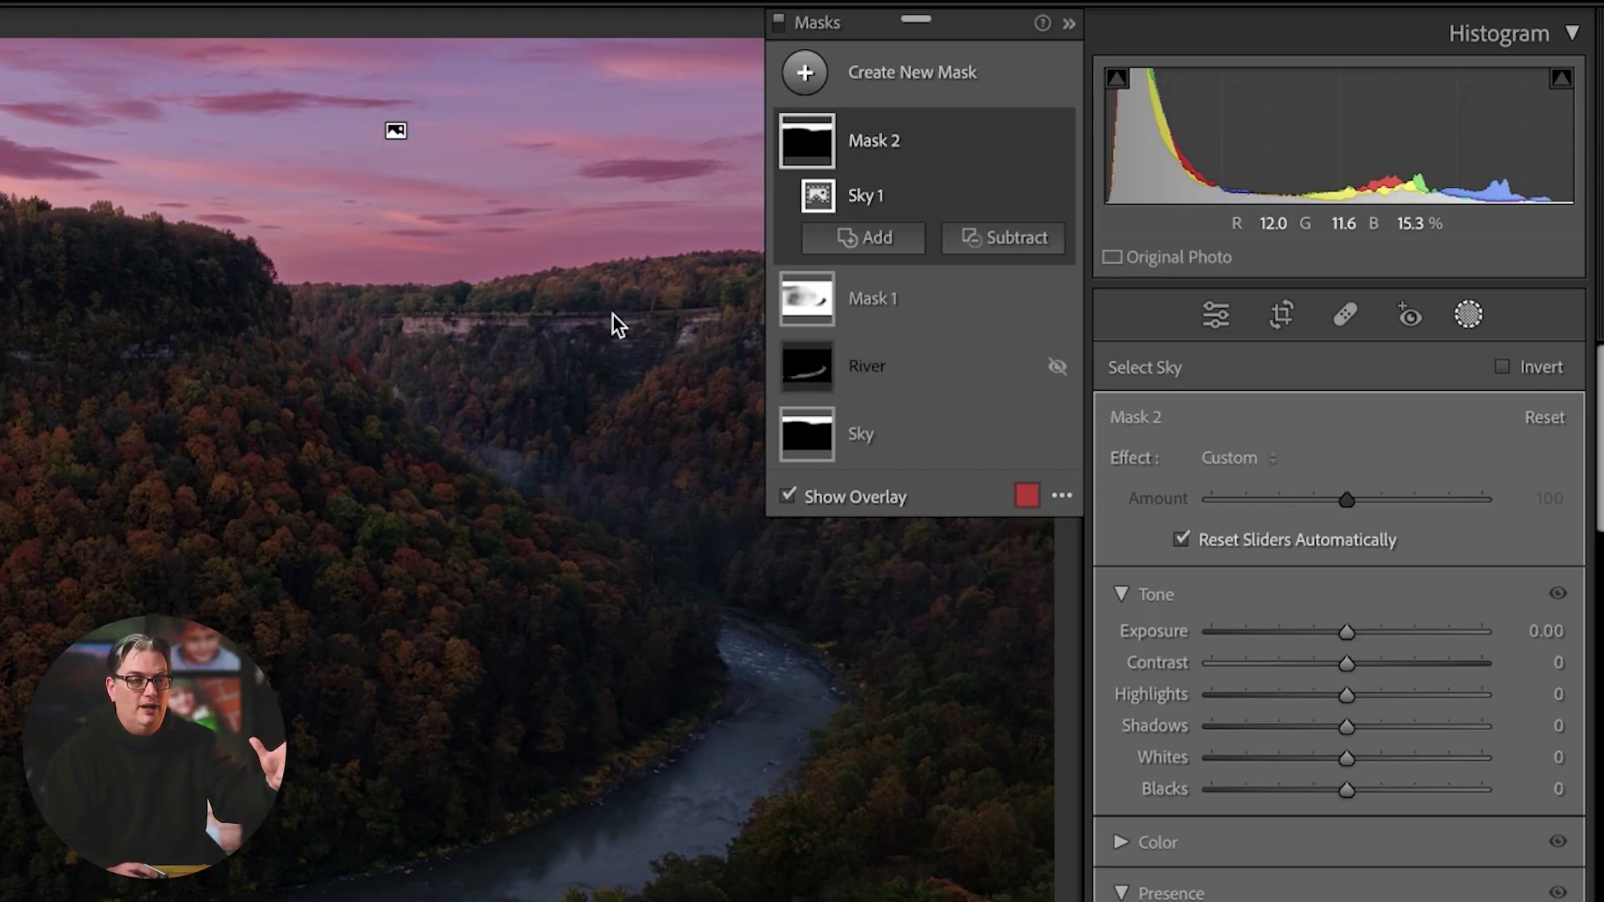
key(ctrl+z)
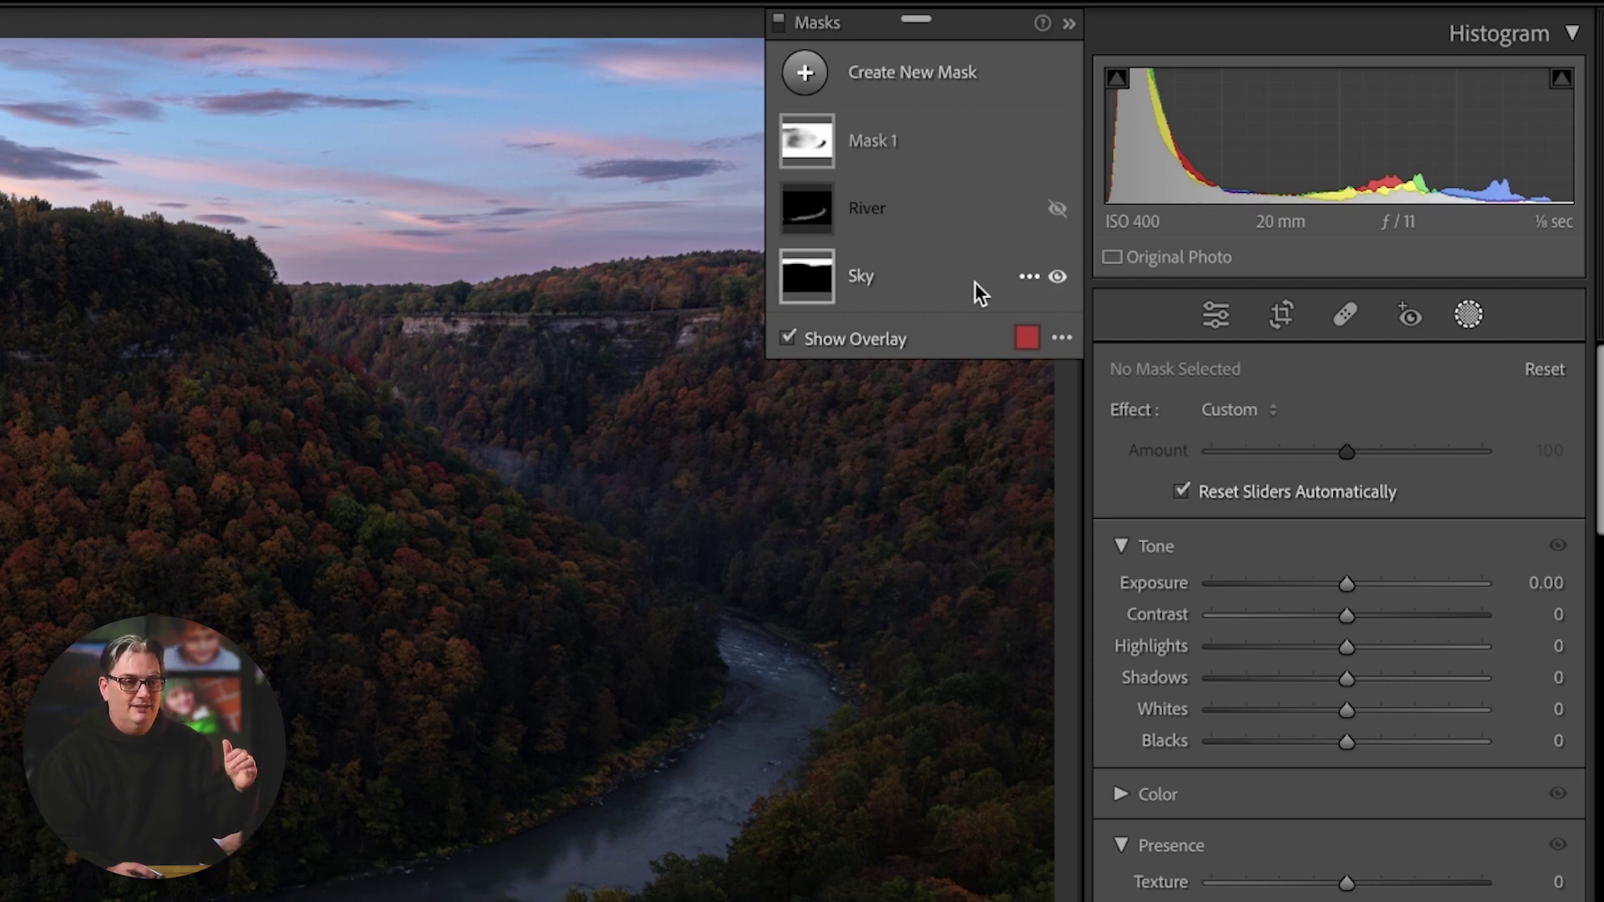
click(945, 283)
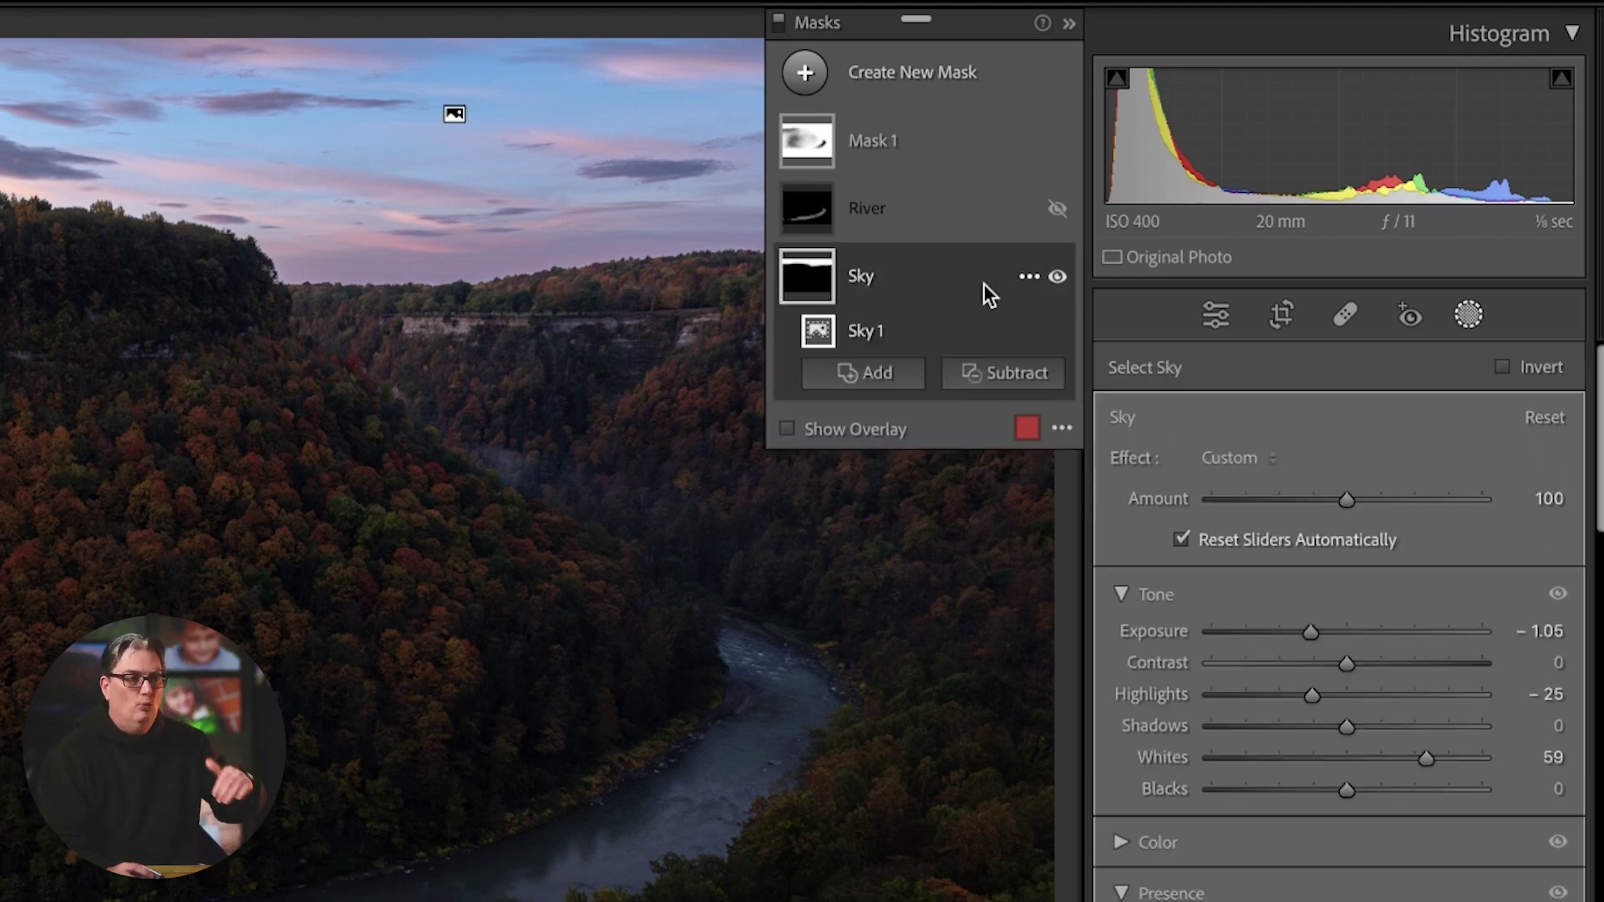
click(1027, 279)
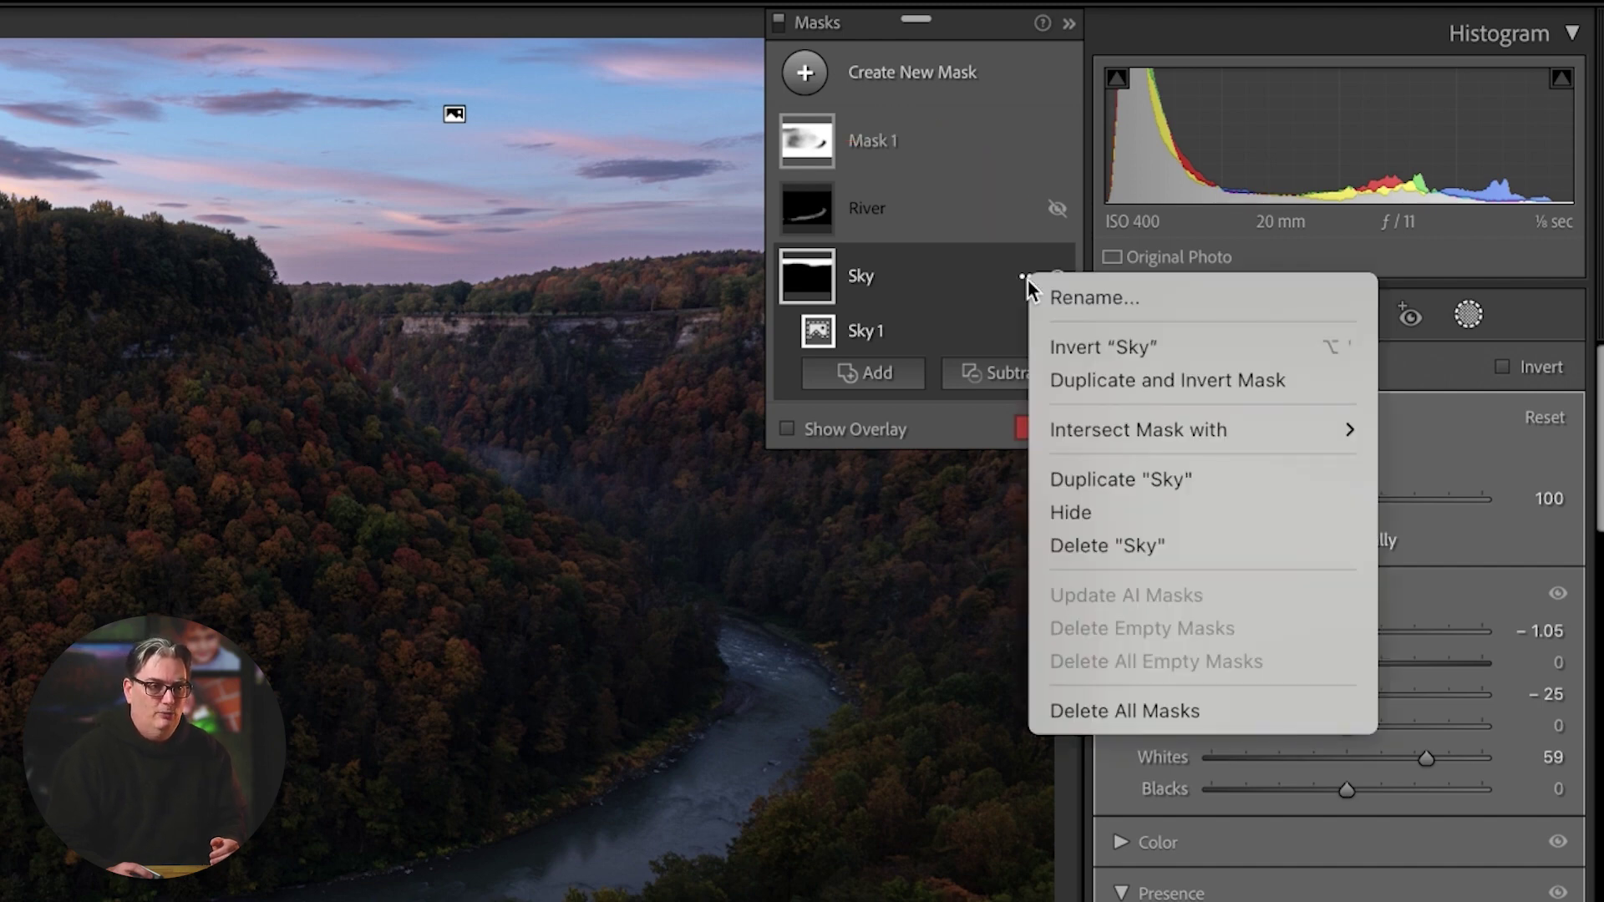
Duplicate and invert the Sky mask, set its exposure to +0.44, and reset Shadows.
click(1111, 379)
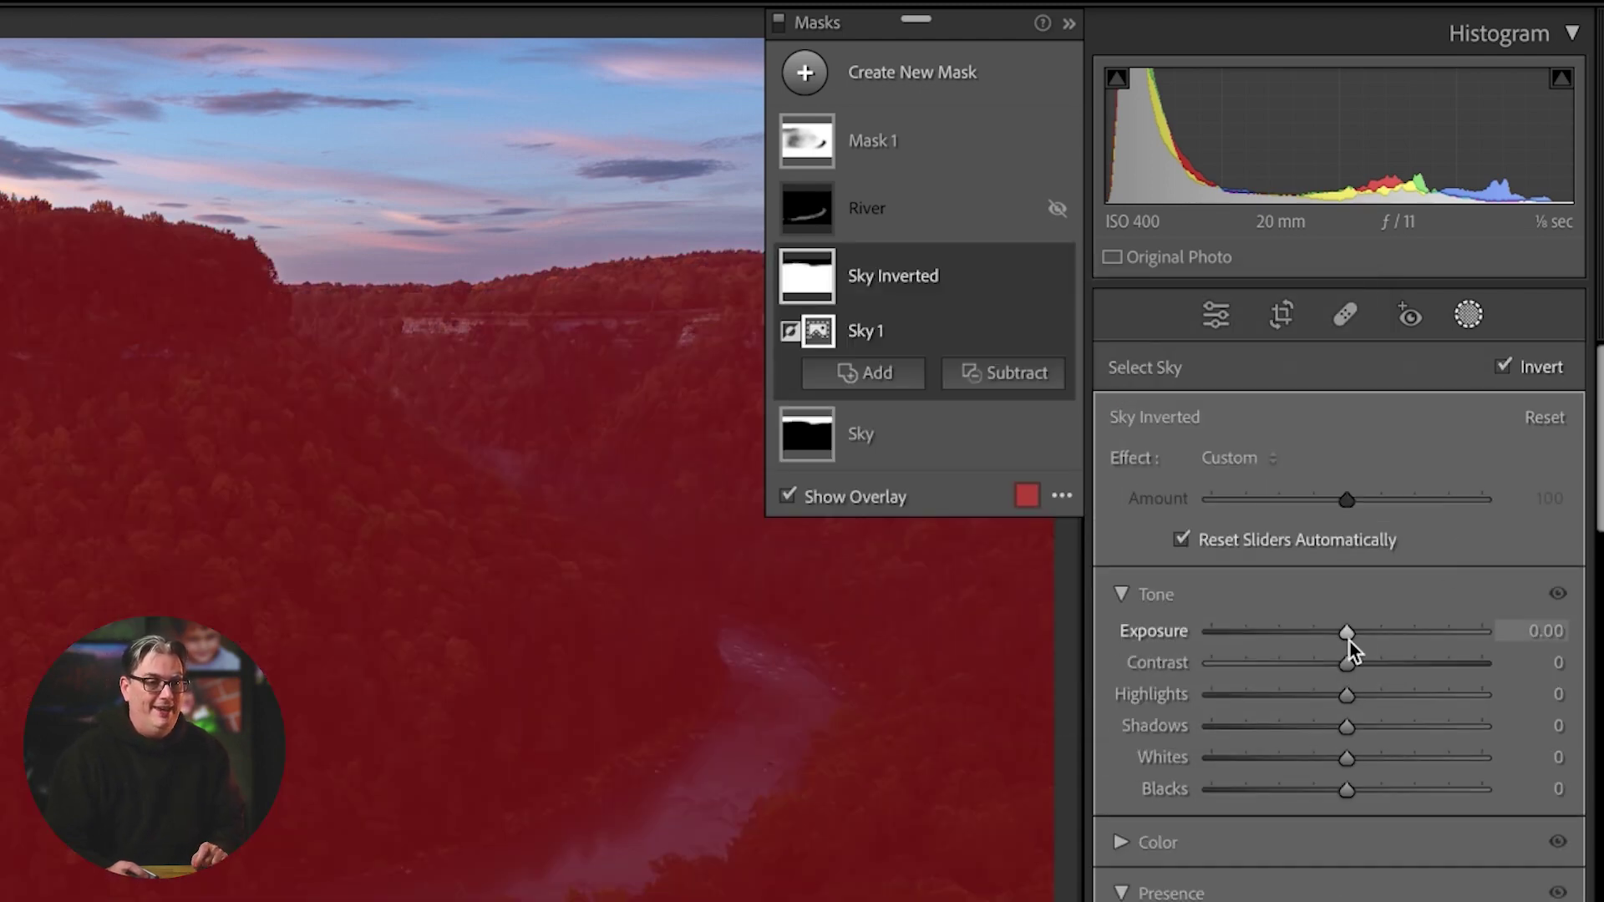
drag(1346, 633, 1338, 633)
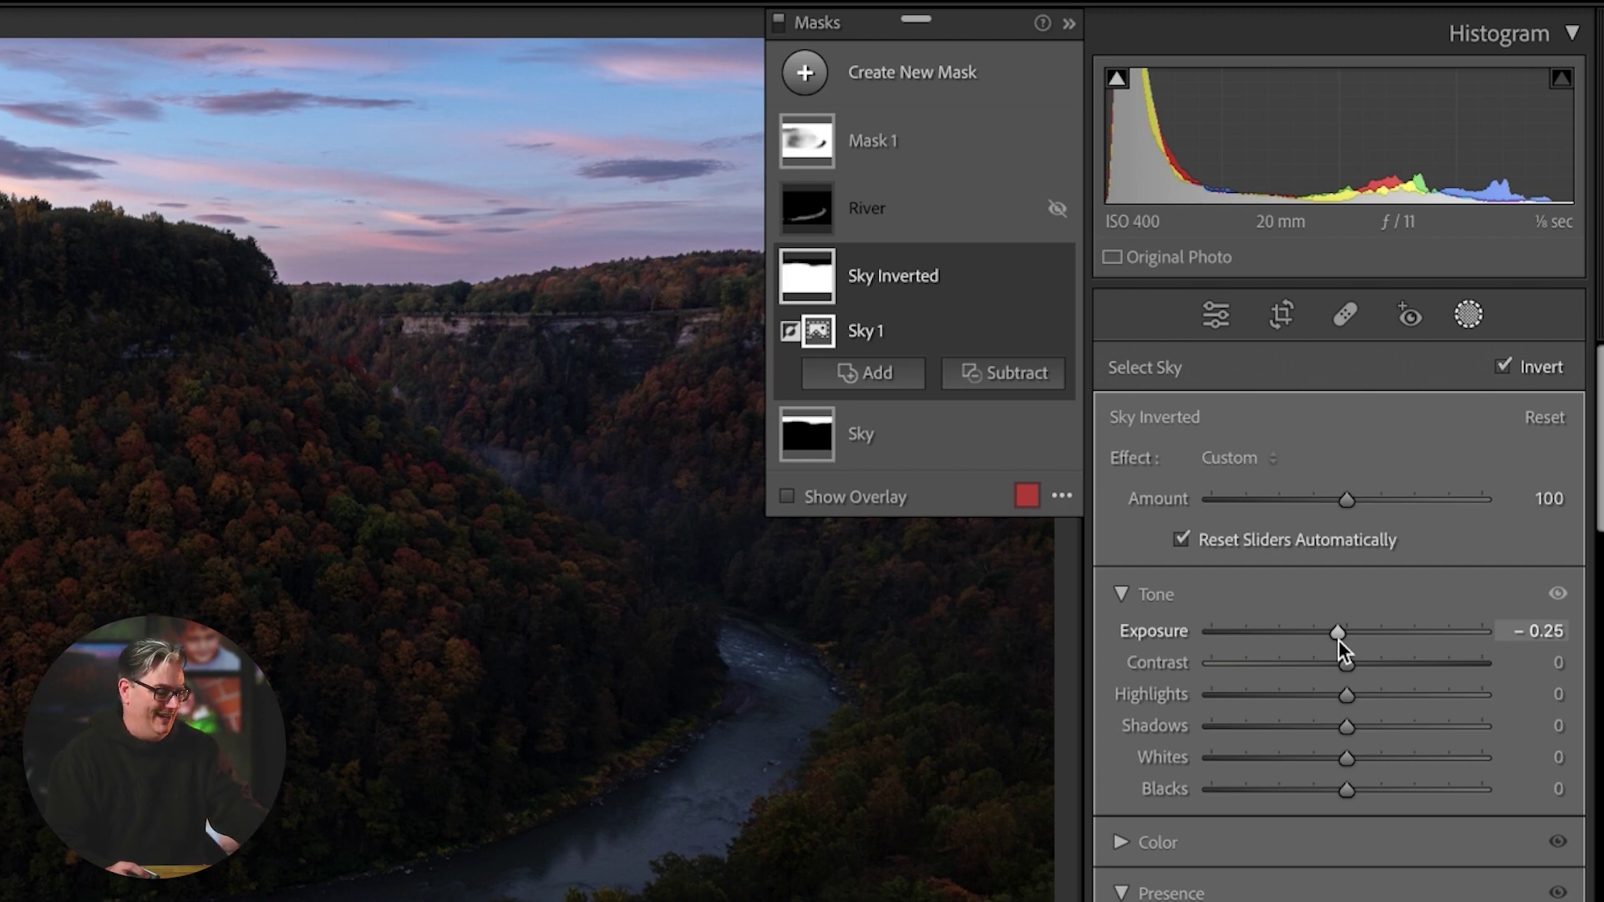
key(ctrl+z)
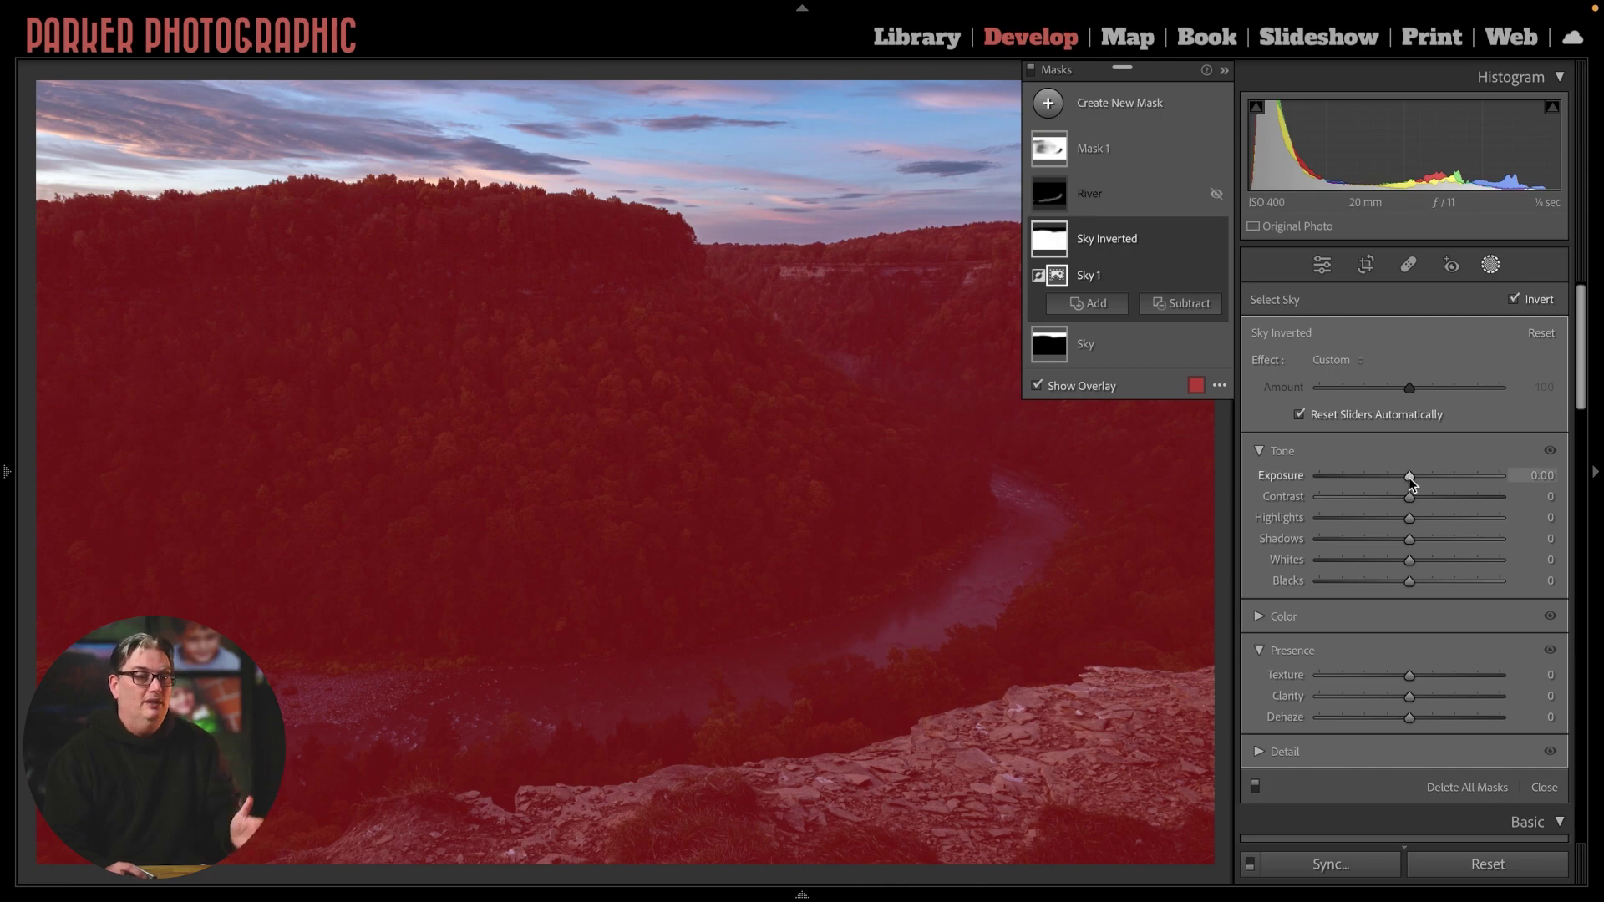
drag(1408, 475, 1418, 475)
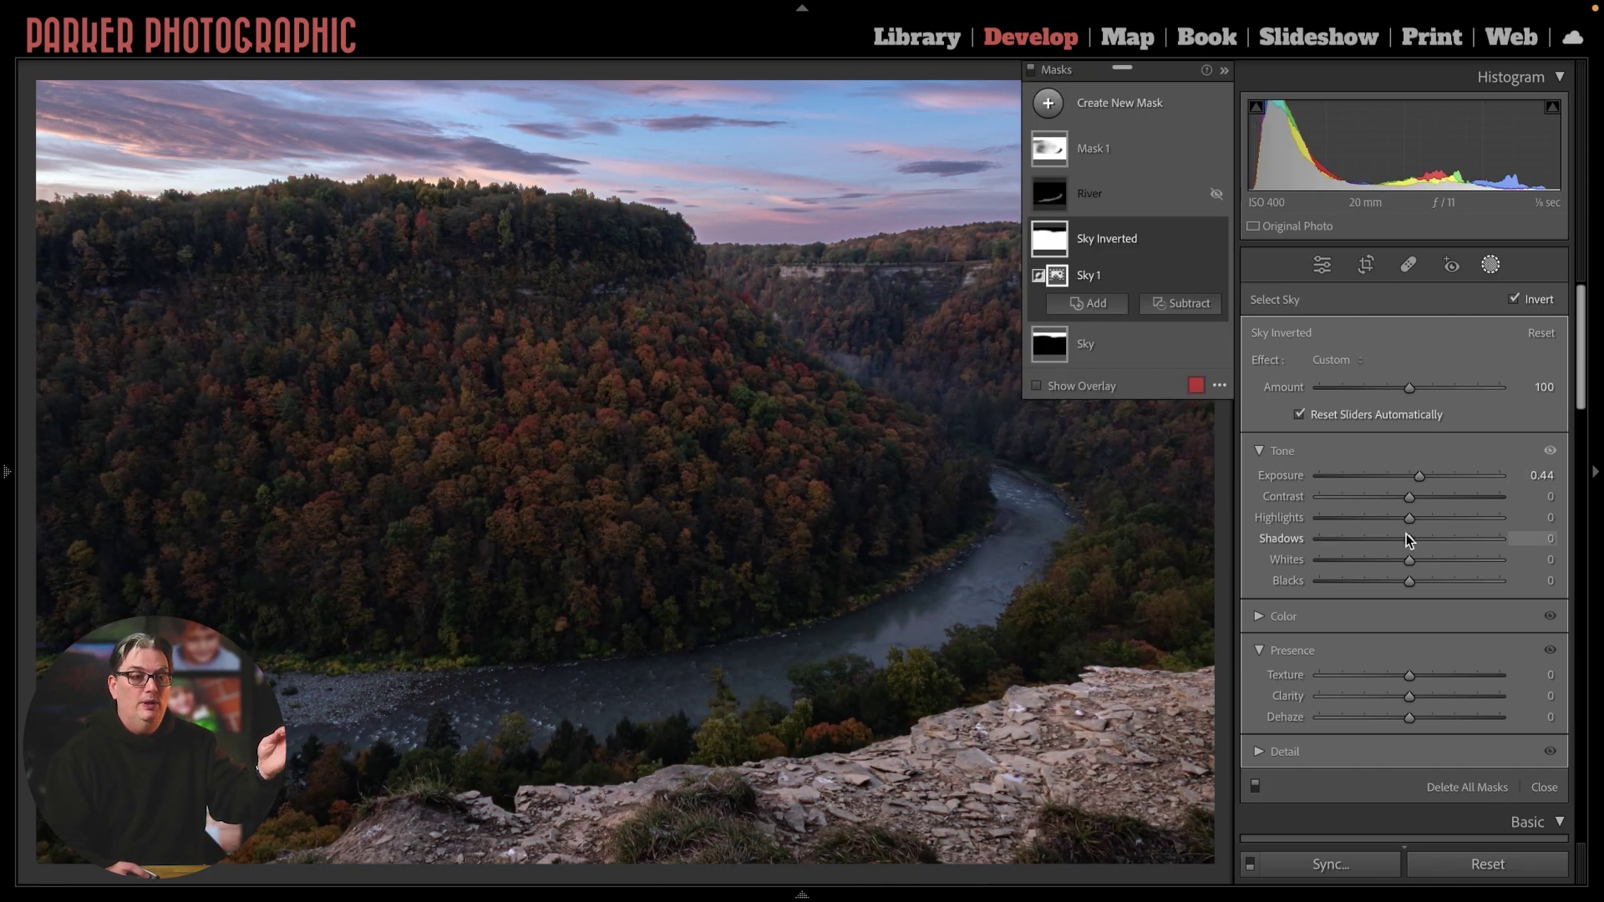
drag(1408, 538, 1425, 543)
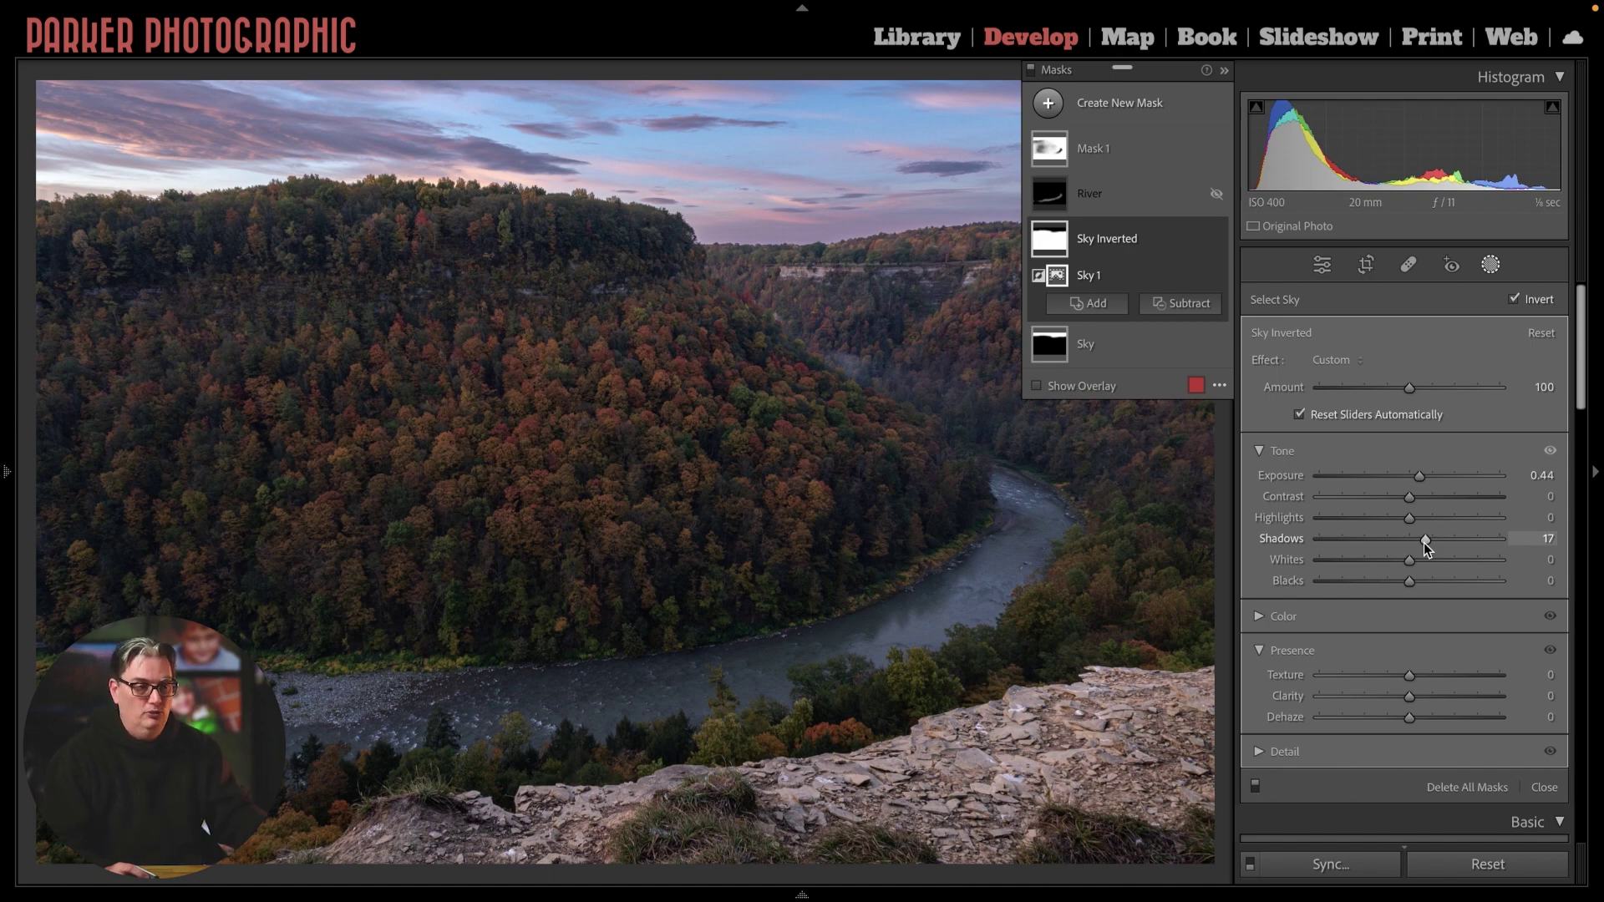
double_click(1278, 540)
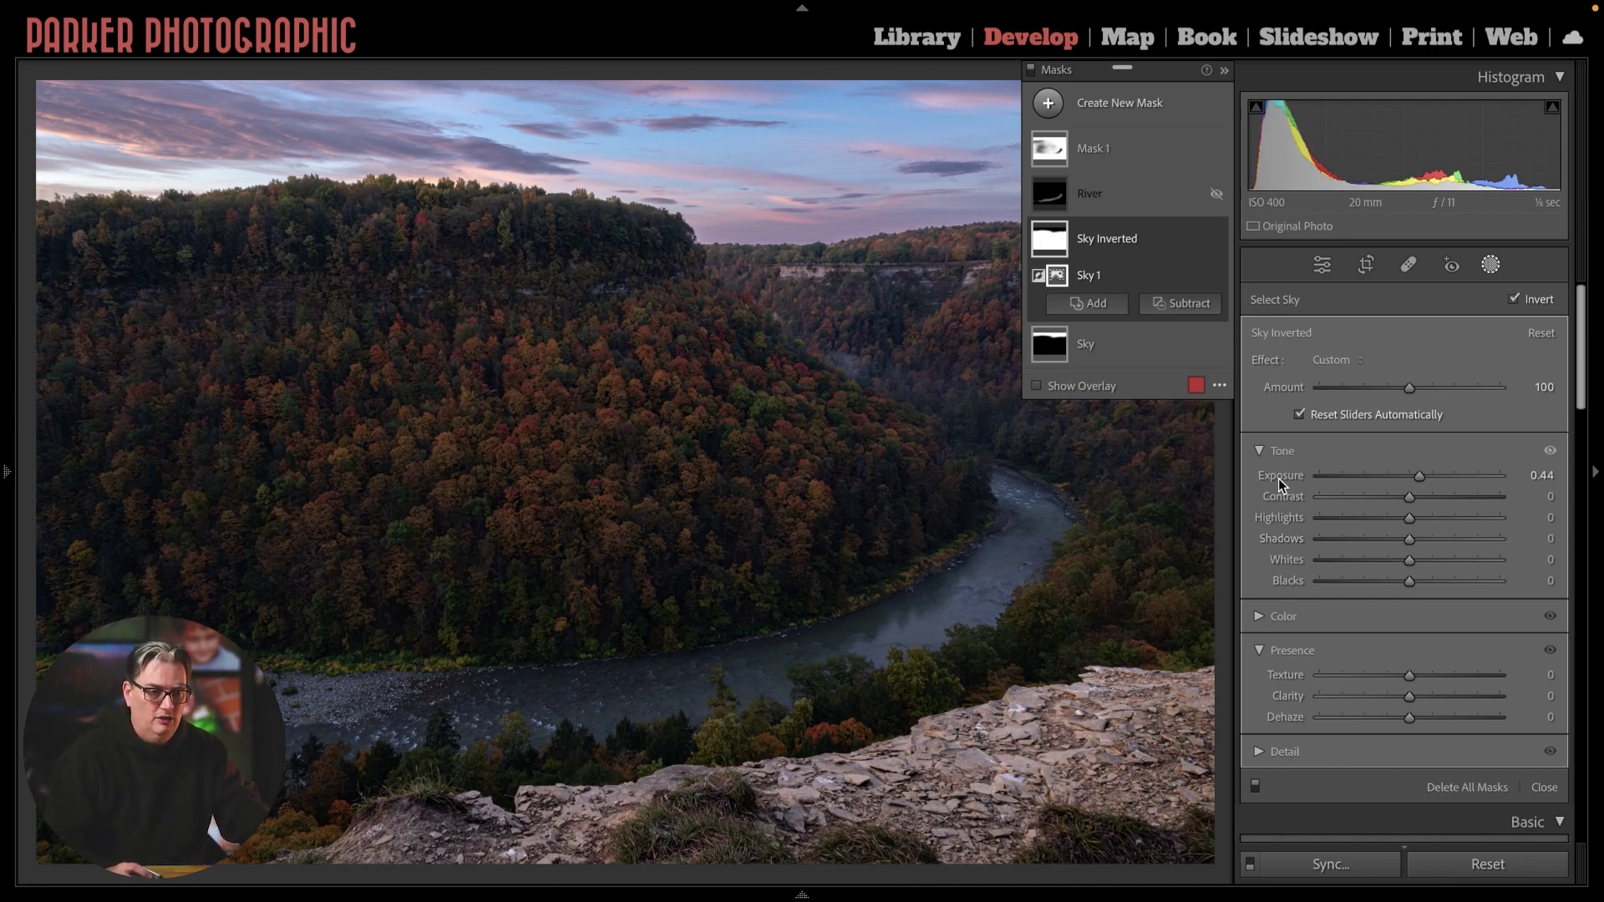
Reset the inverted mask's Exposure and hide the red mask overlay.
double_click(1279, 478)
key(o)
click(1038, 386)
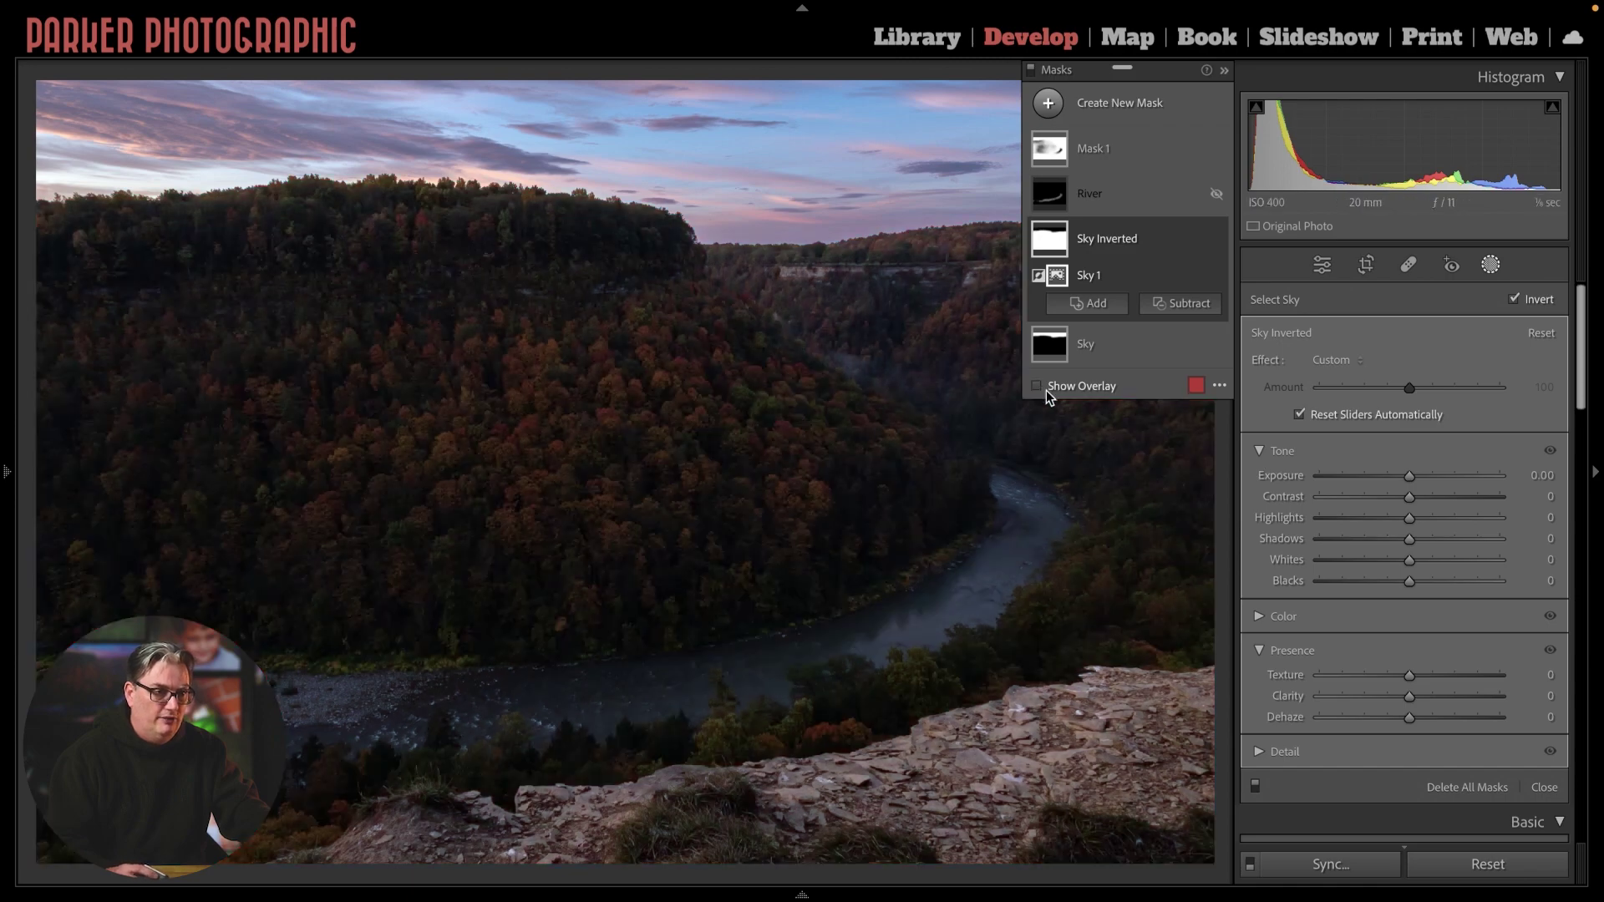
Zoom in and pan across the forested hillside and riverbank to inspect the mask.
key(z)
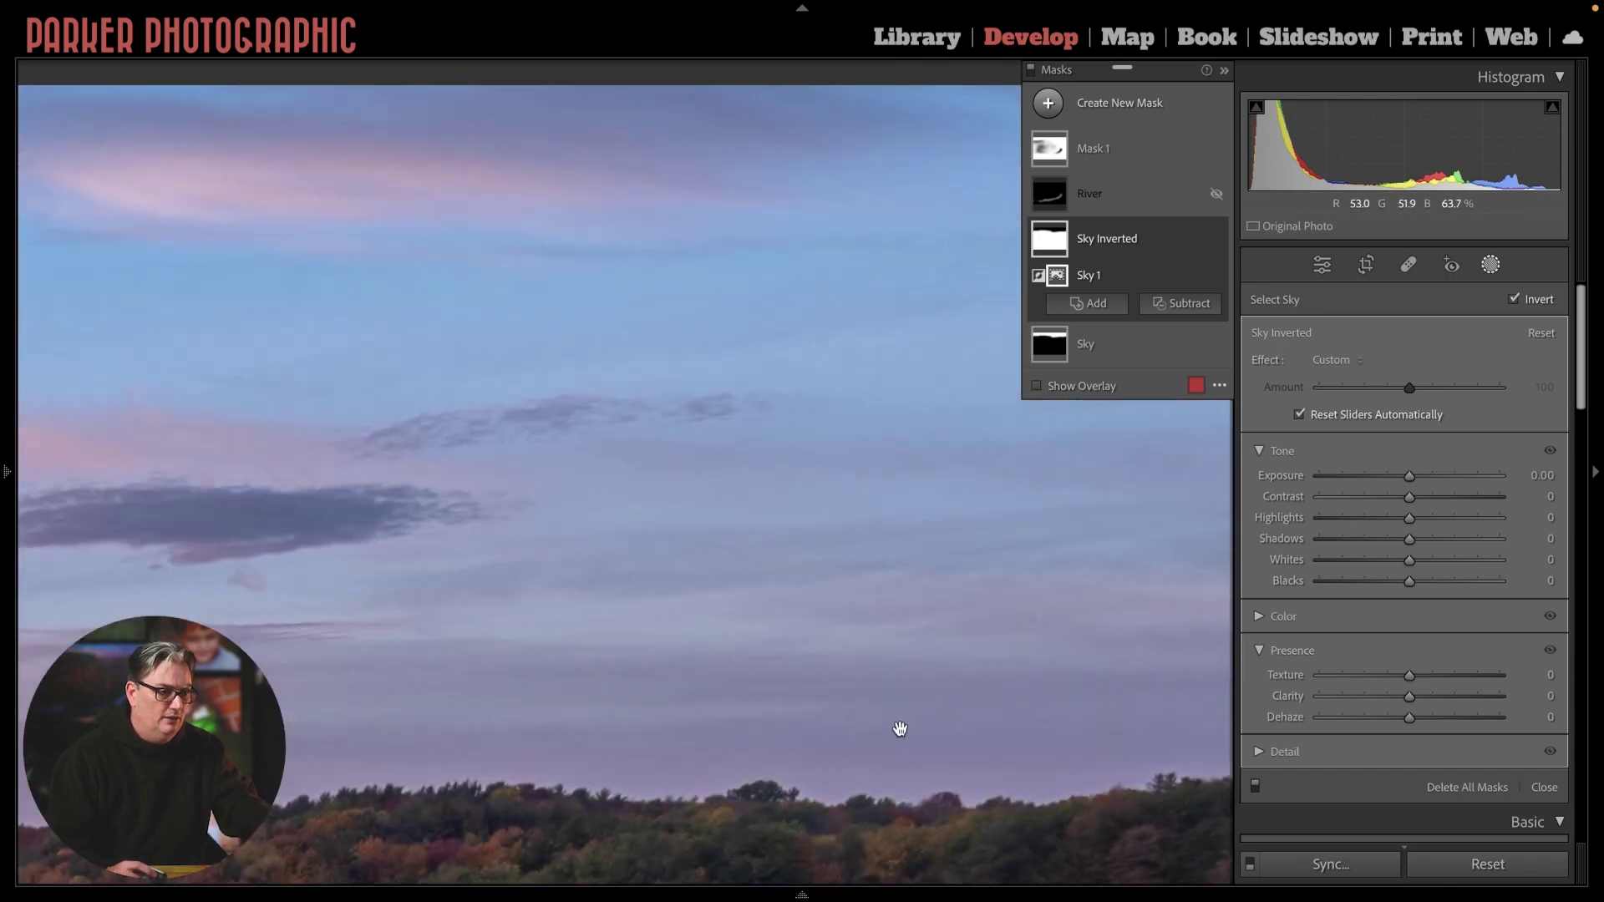
mouse_move(899, 735)
mouse_down()
mouse_move(1059, 193)
mouse_move(981, 361)
mouse_up()
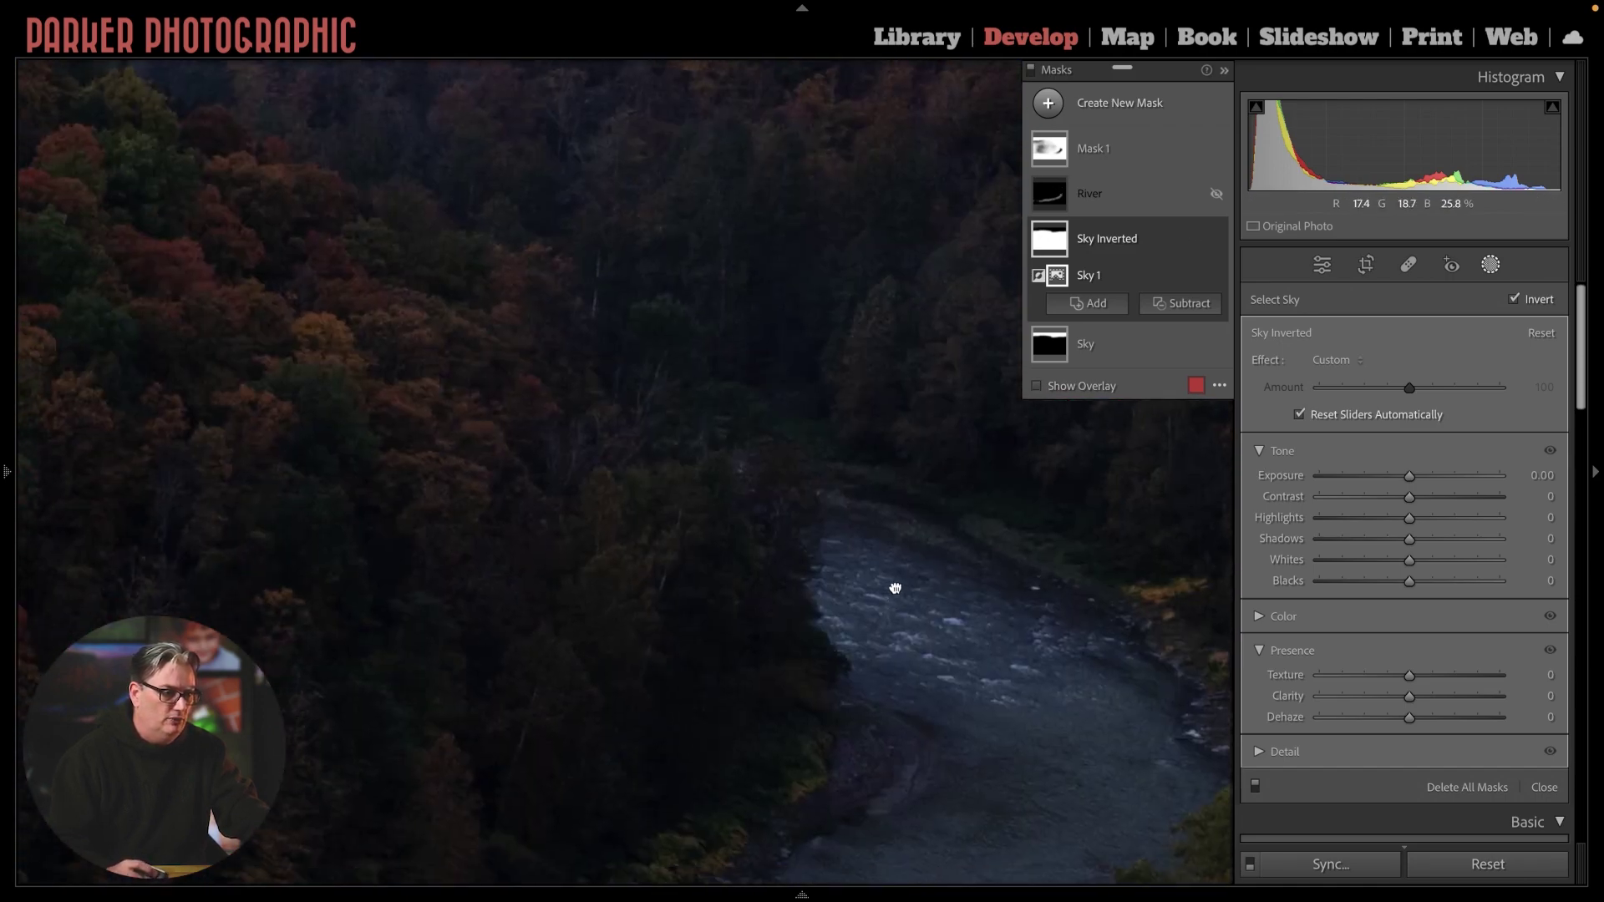
drag(895, 589, 878, 454)
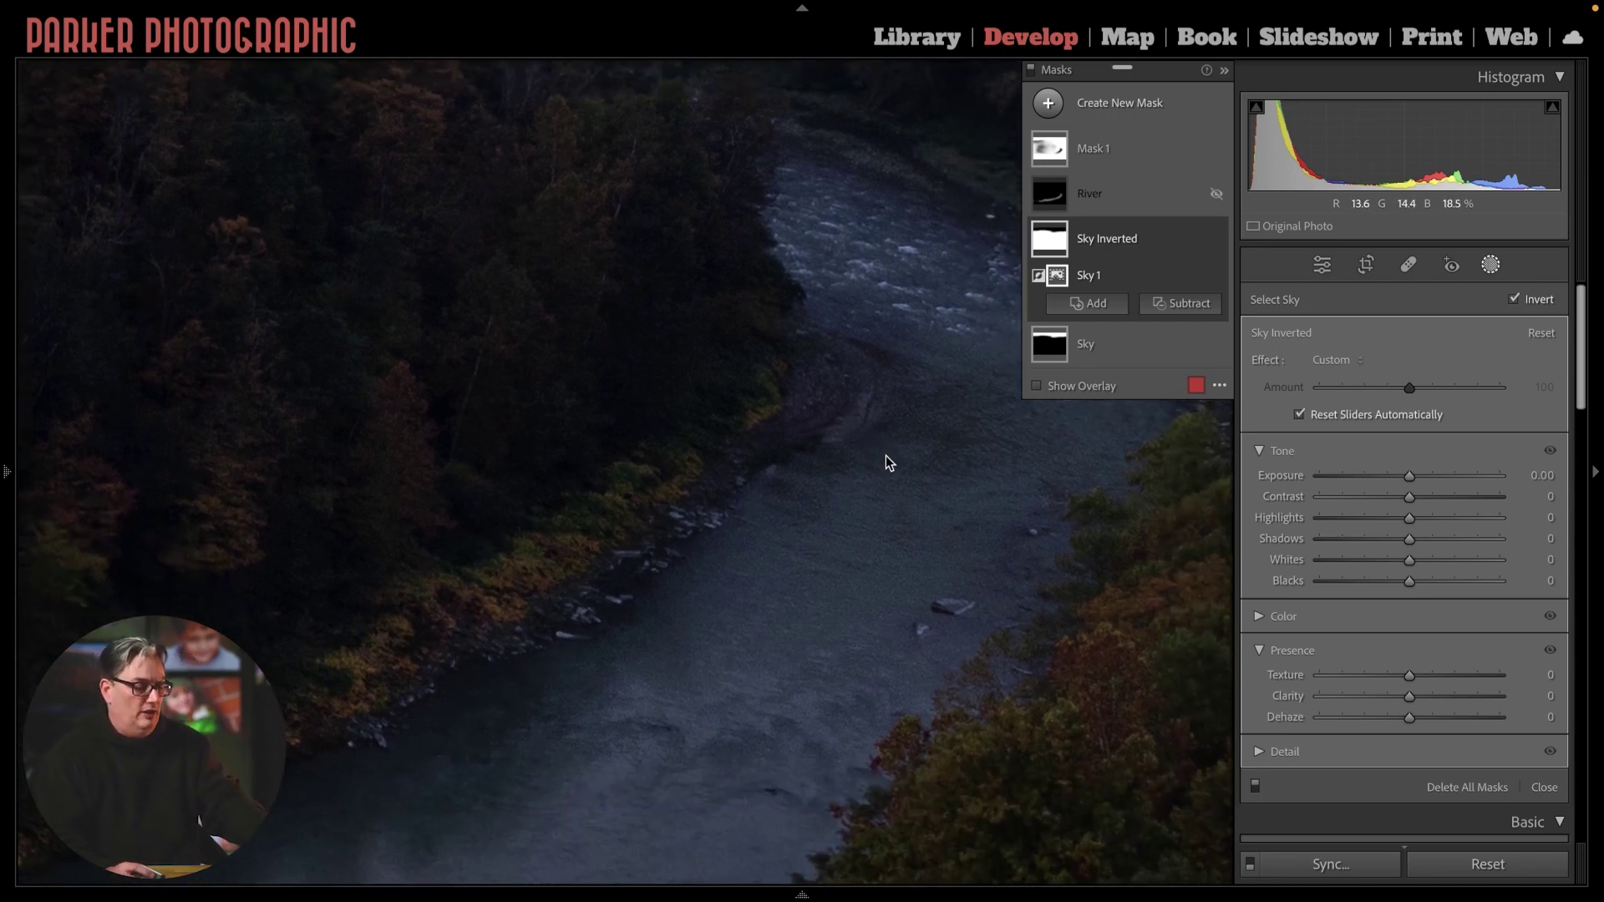
key(i)
key(i)
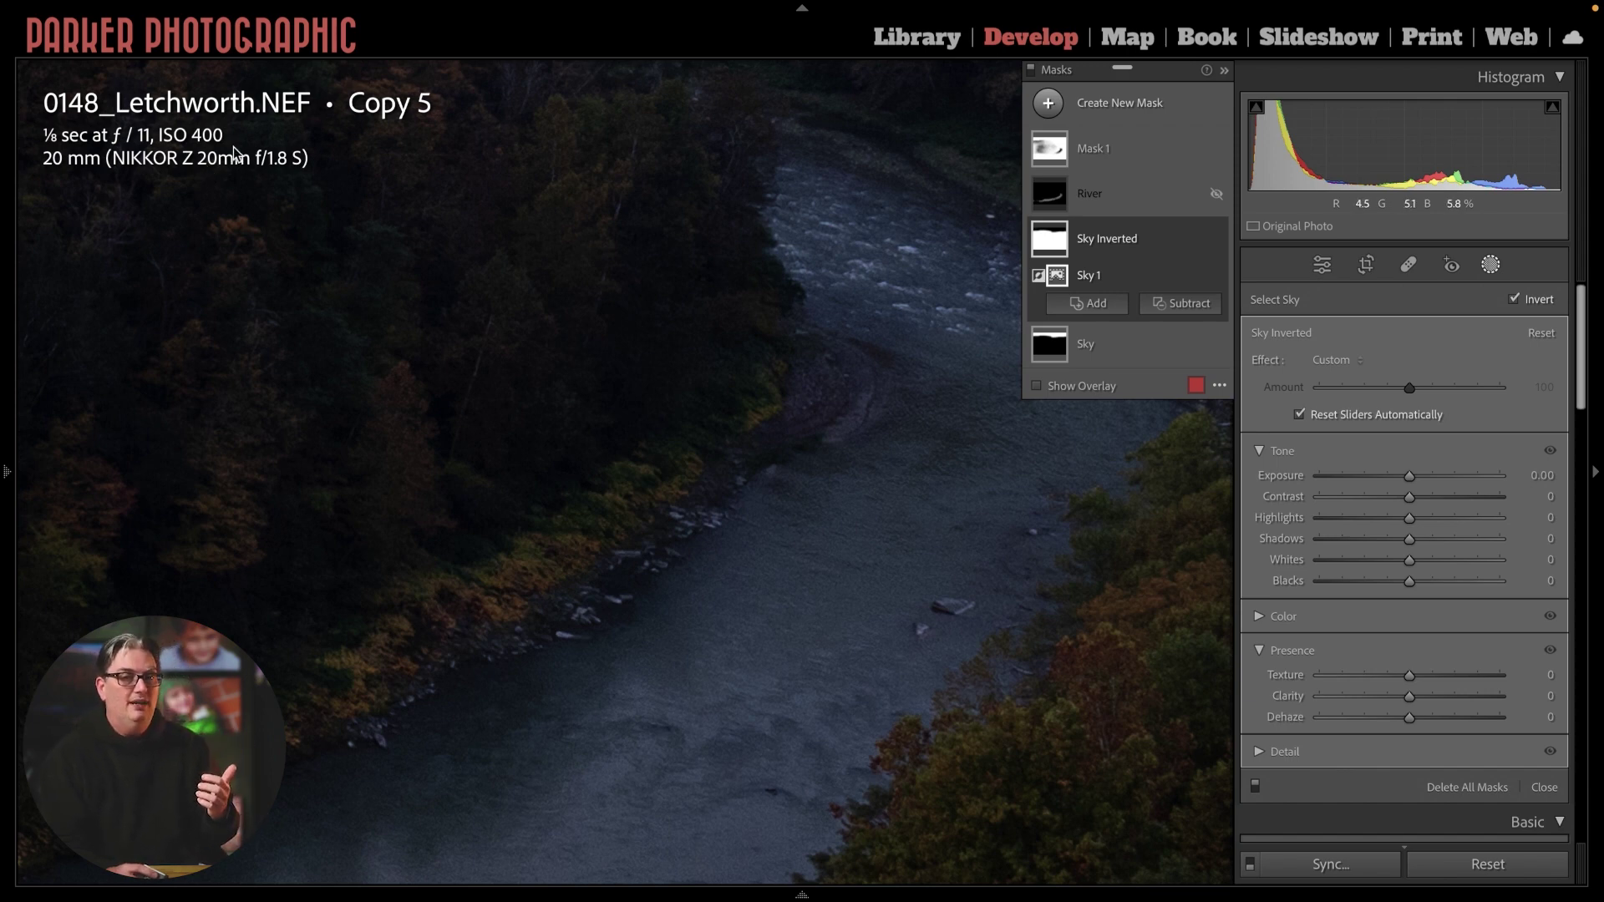
drag(585, 725, 726, 469)
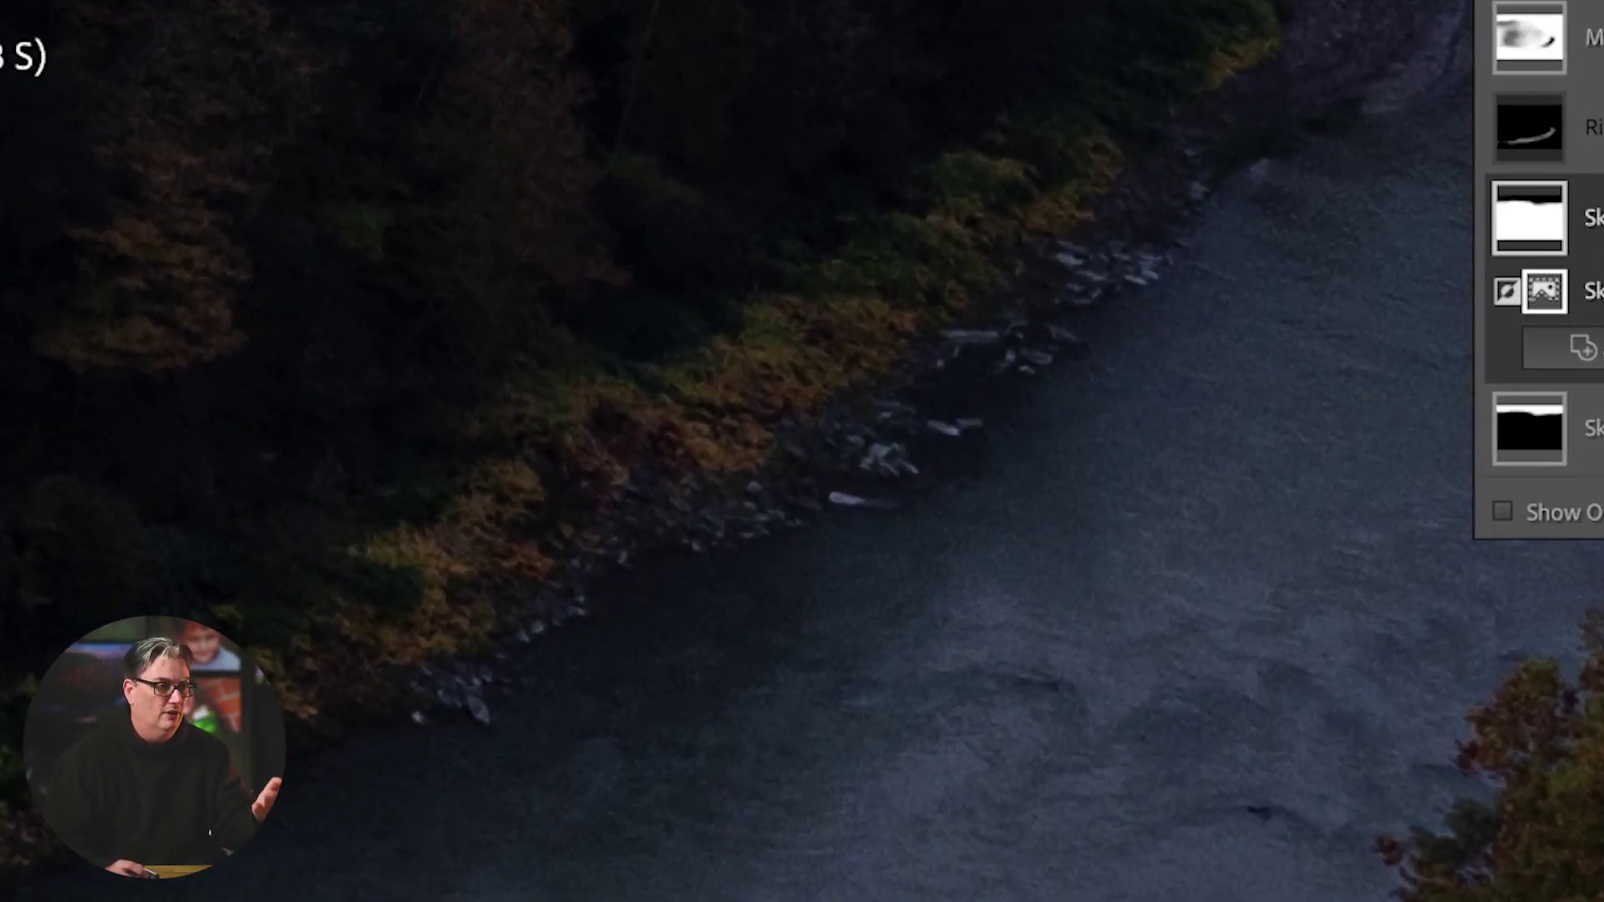
drag(494, 308, 758, 501)
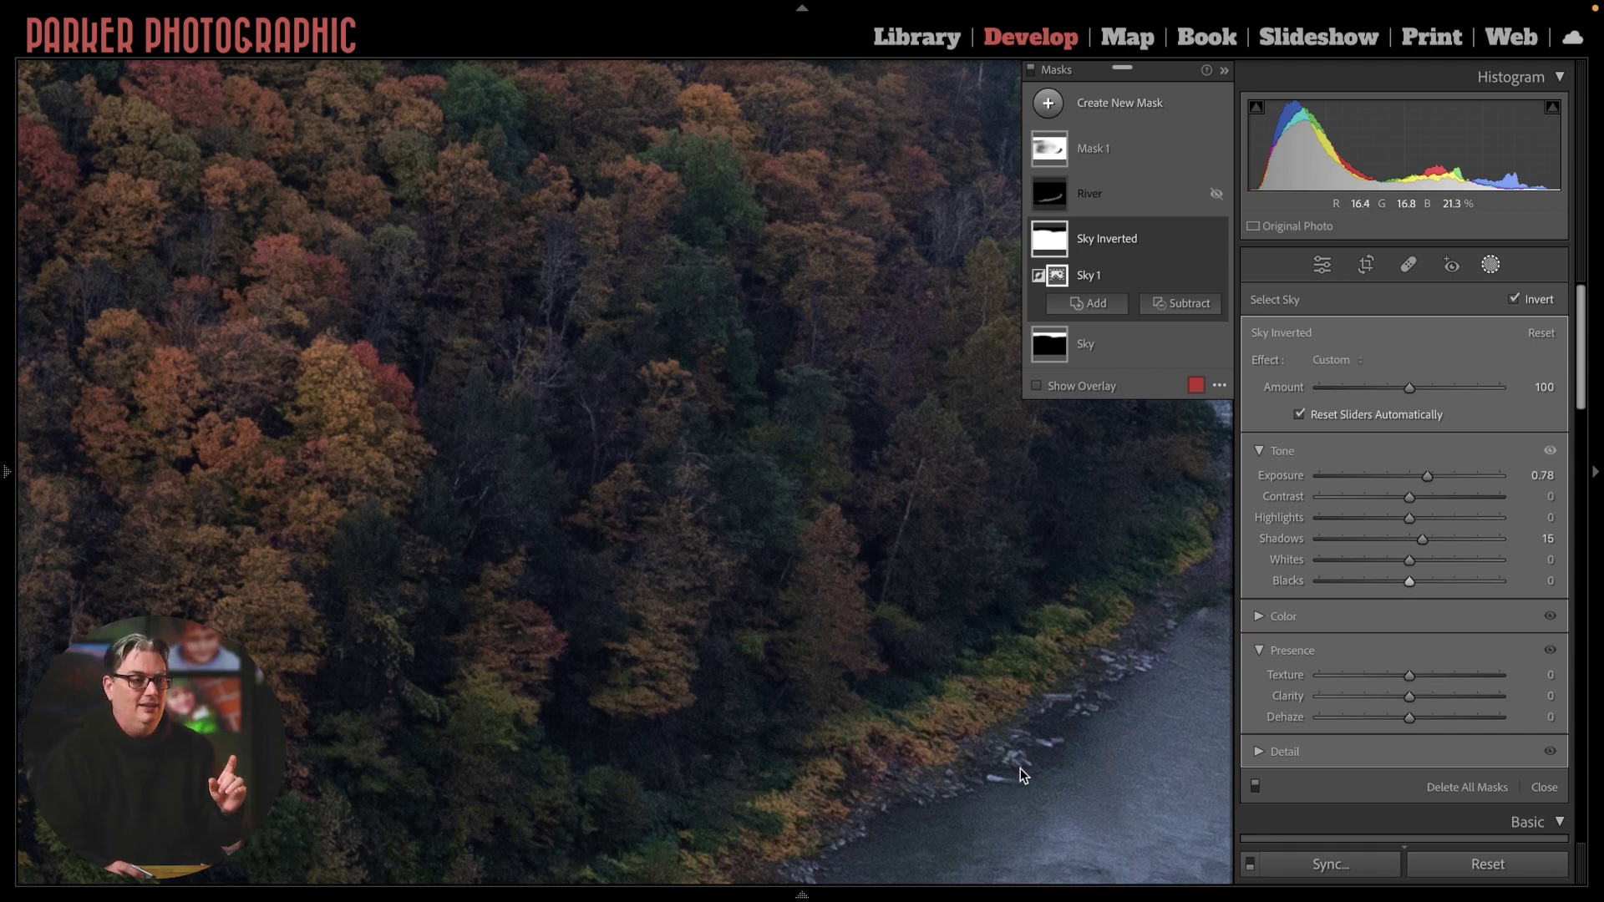
Return to the full-photo Fit view and scroll through the adjustment panels.
click(995, 636)
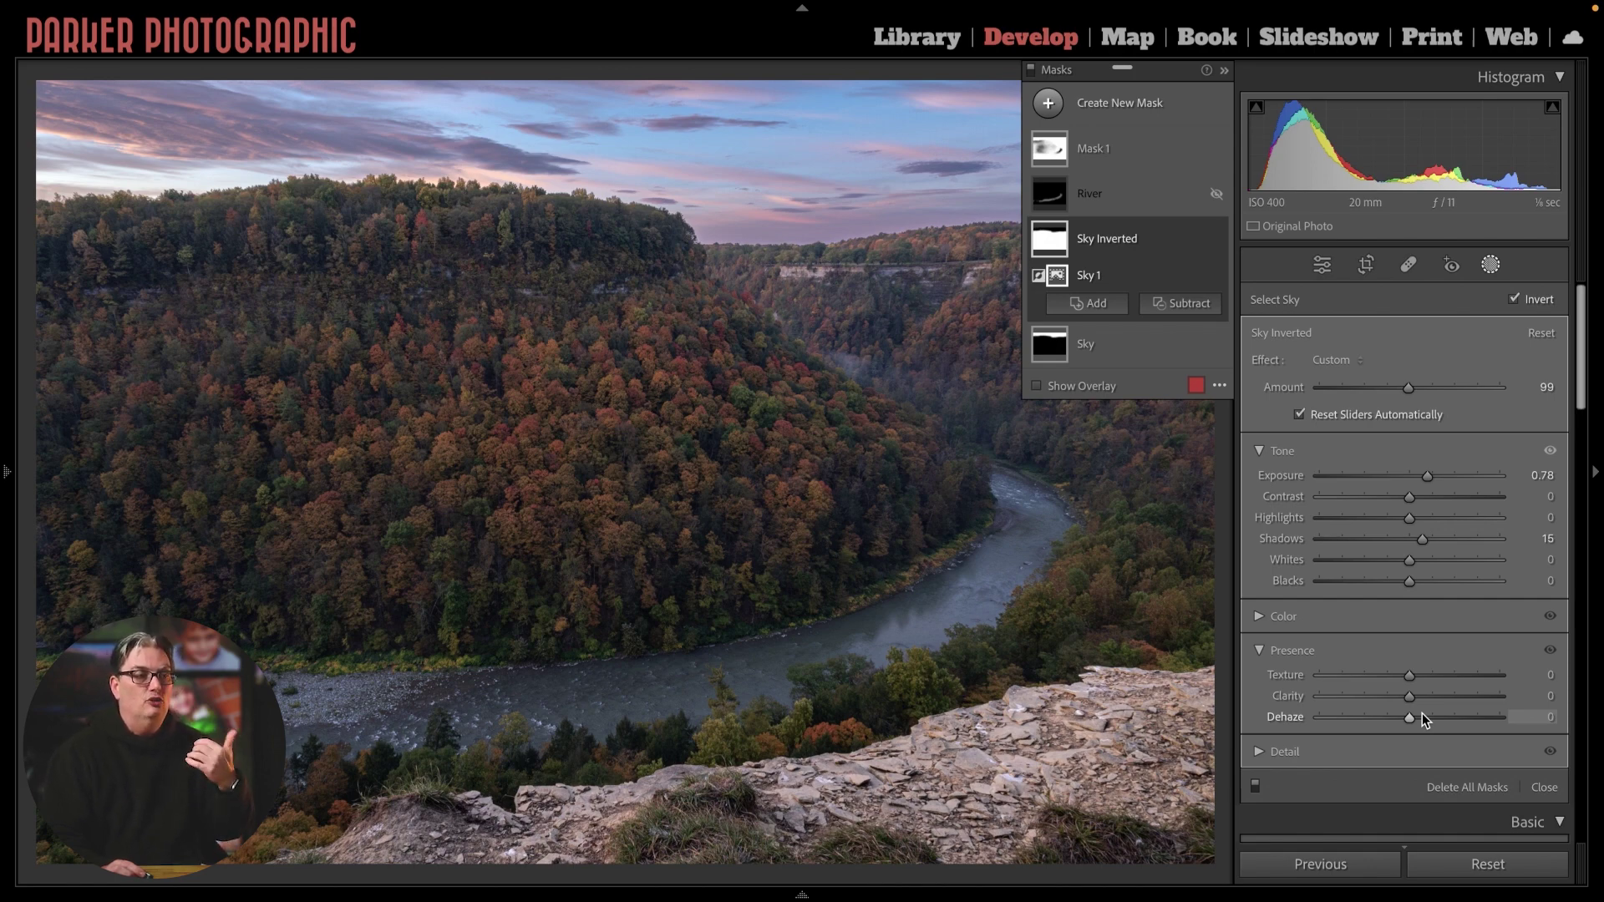
scroll(1422, 714, down, 1)
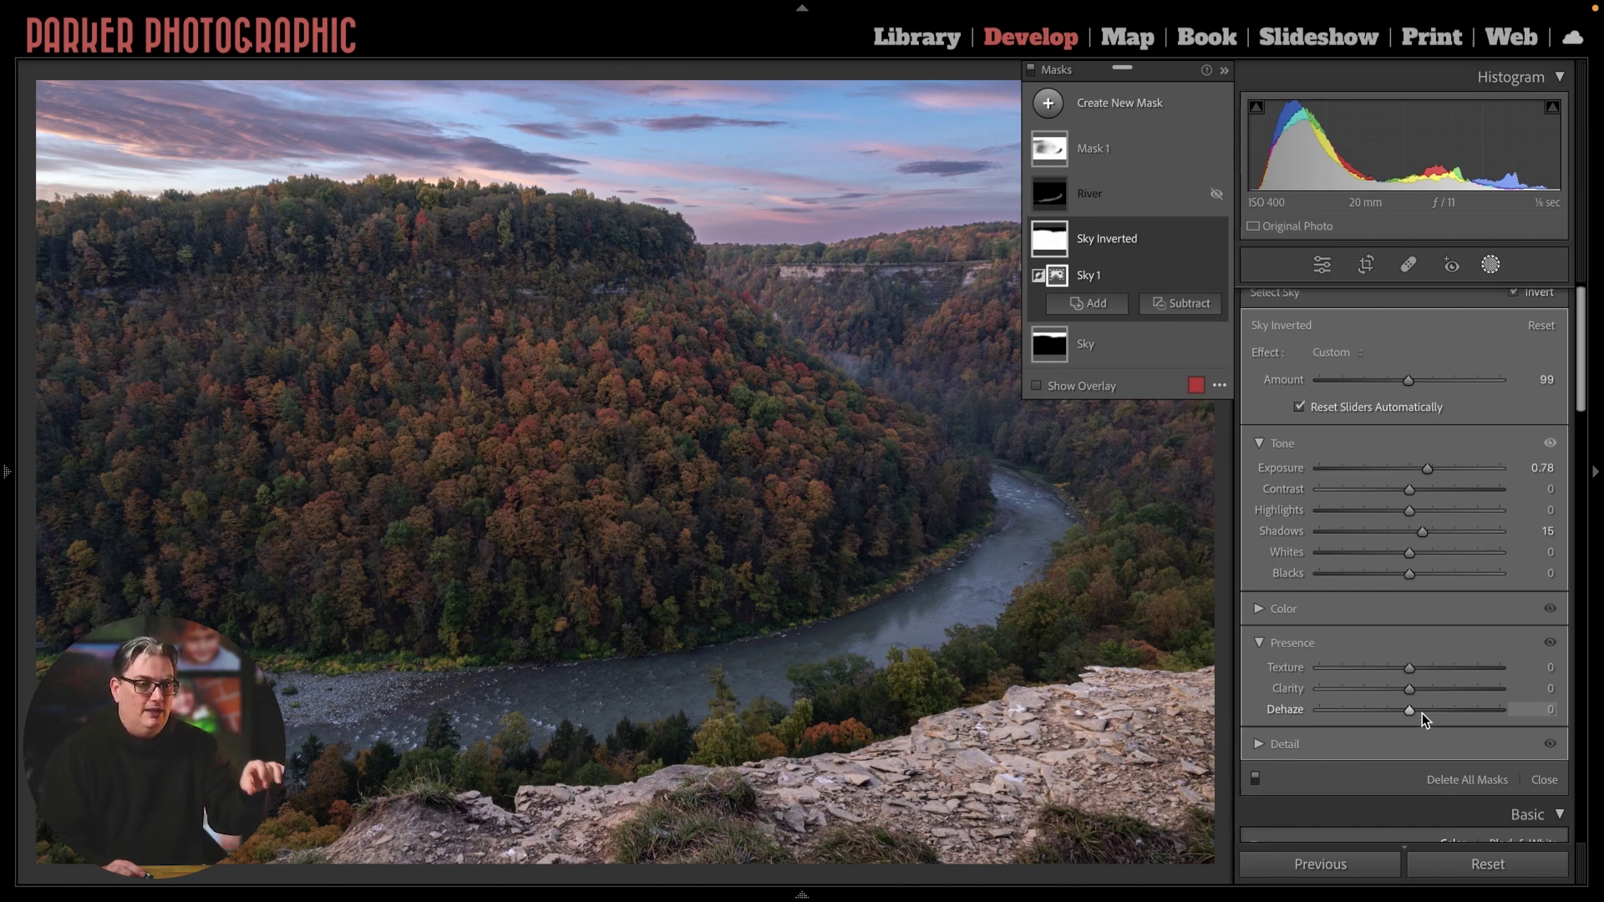
scroll(1422, 713, down, 3)
scroll(1421, 714, down, 2)
scroll(1421, 715, down, 3)
scroll(1421, 715, down, 3)
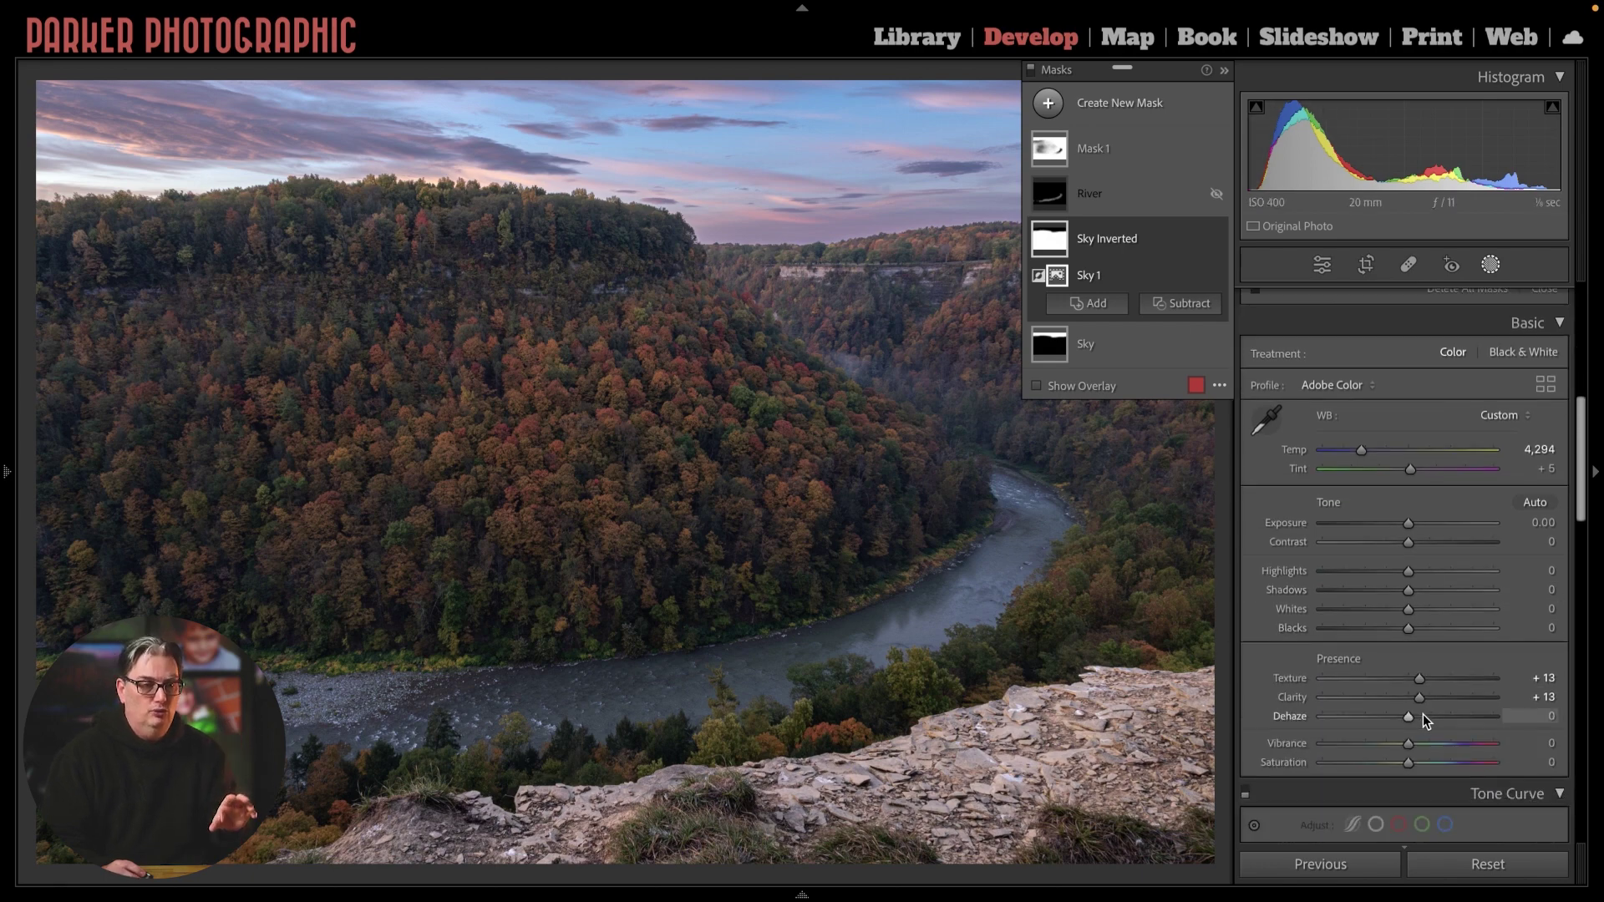
Exit masking and toggle the Tone Curve on and off to compare, leaving it on.
click(1490, 266)
scroll(1462, 673, up, 3)
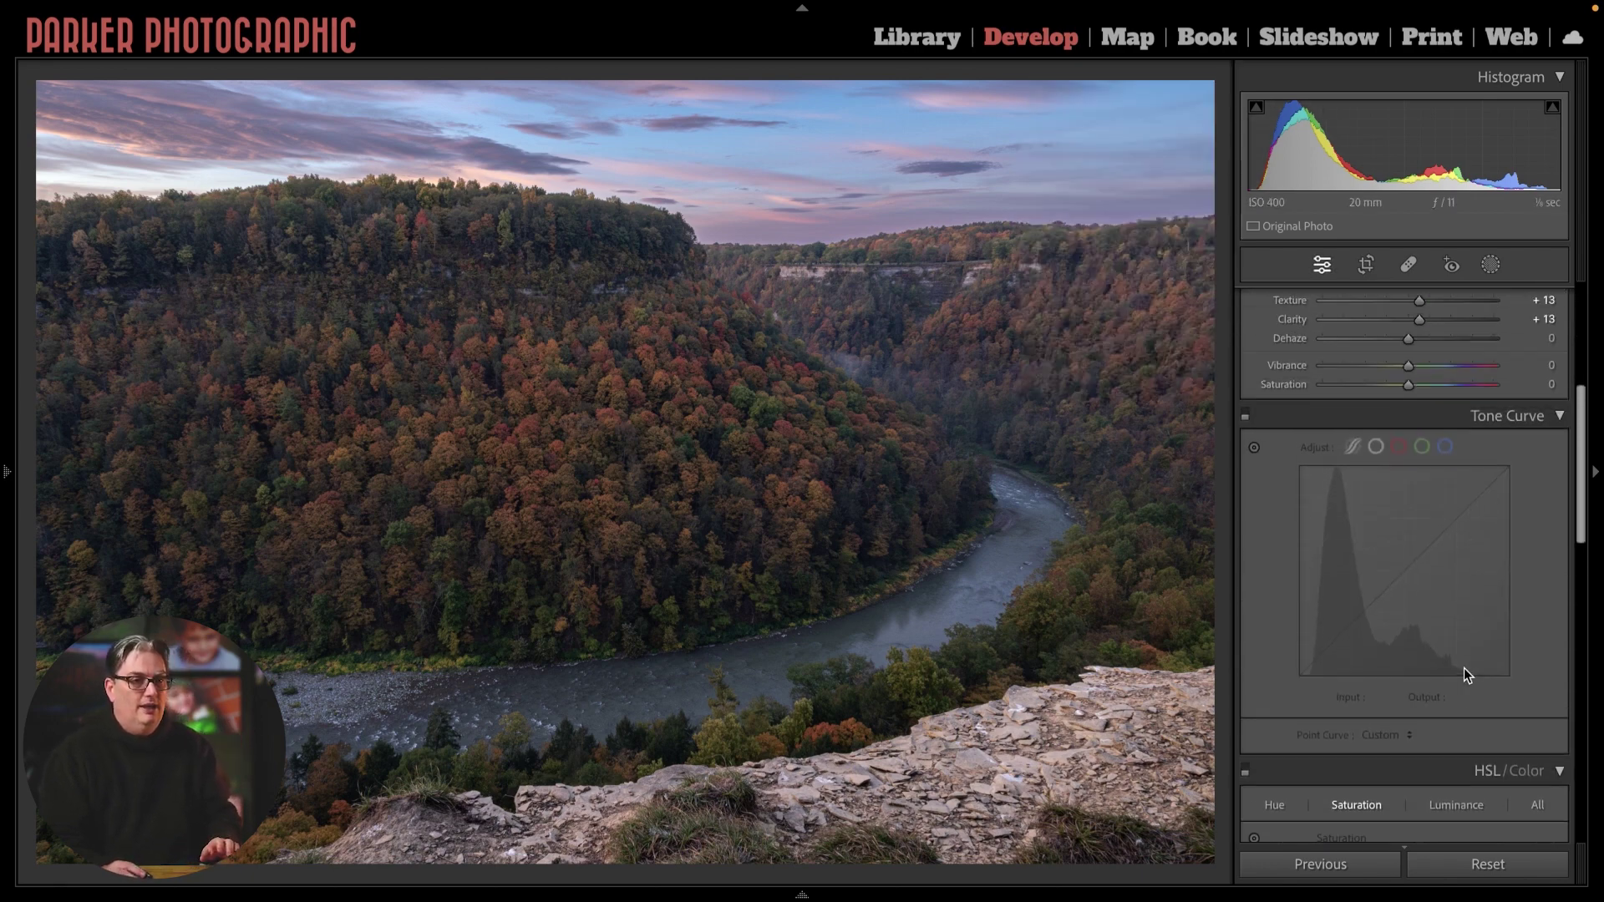
click(1244, 416)
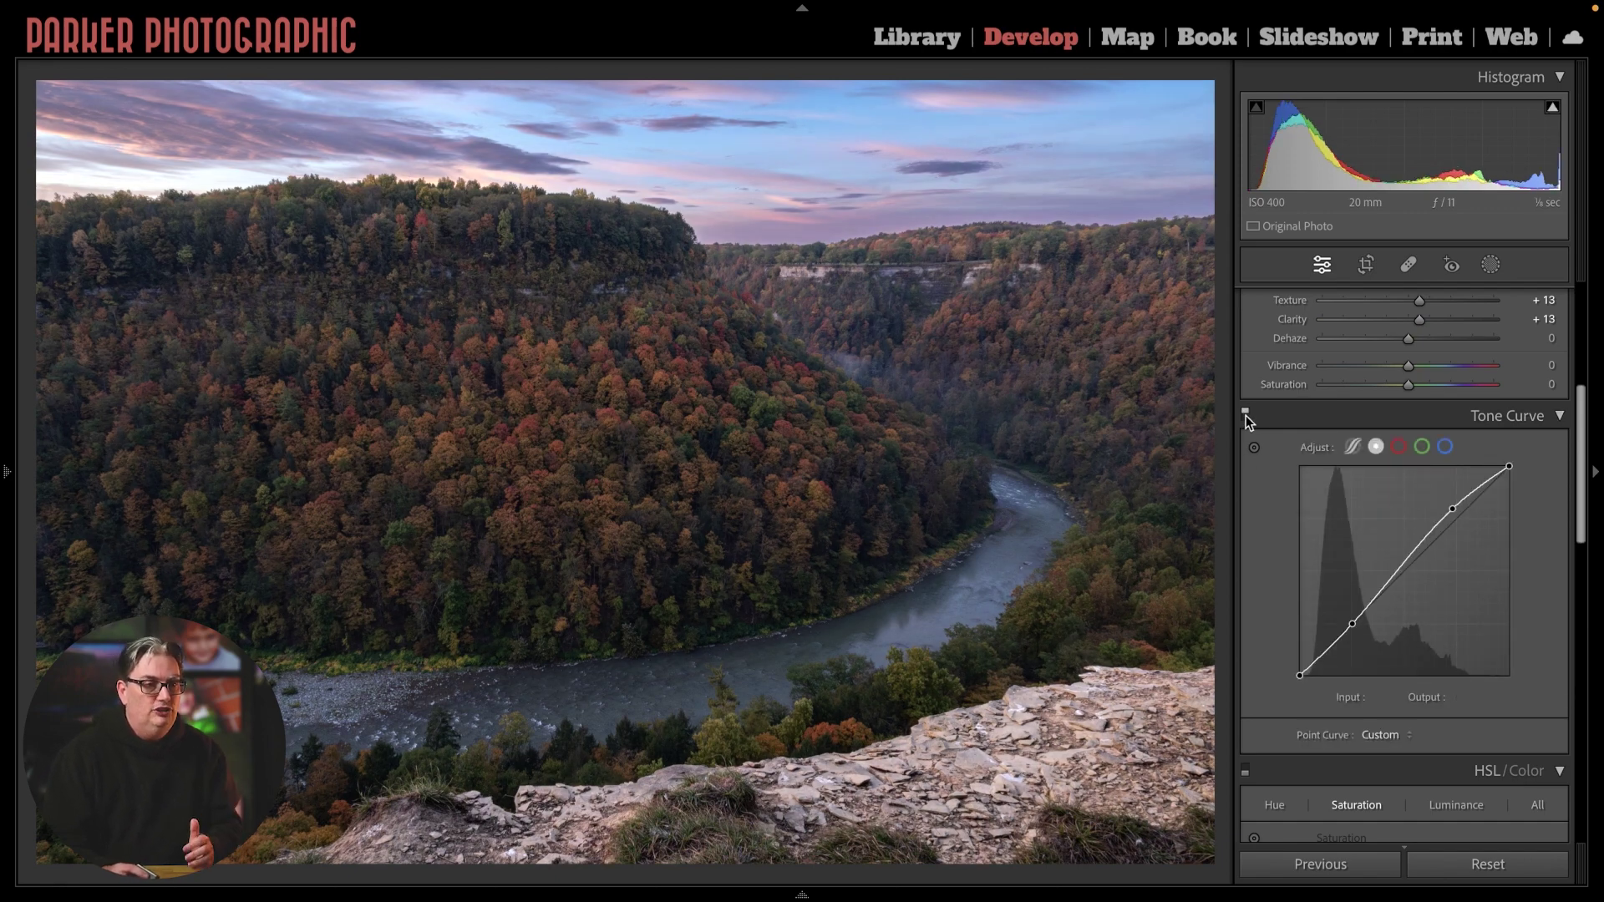
click(1245, 415)
click(1245, 415)
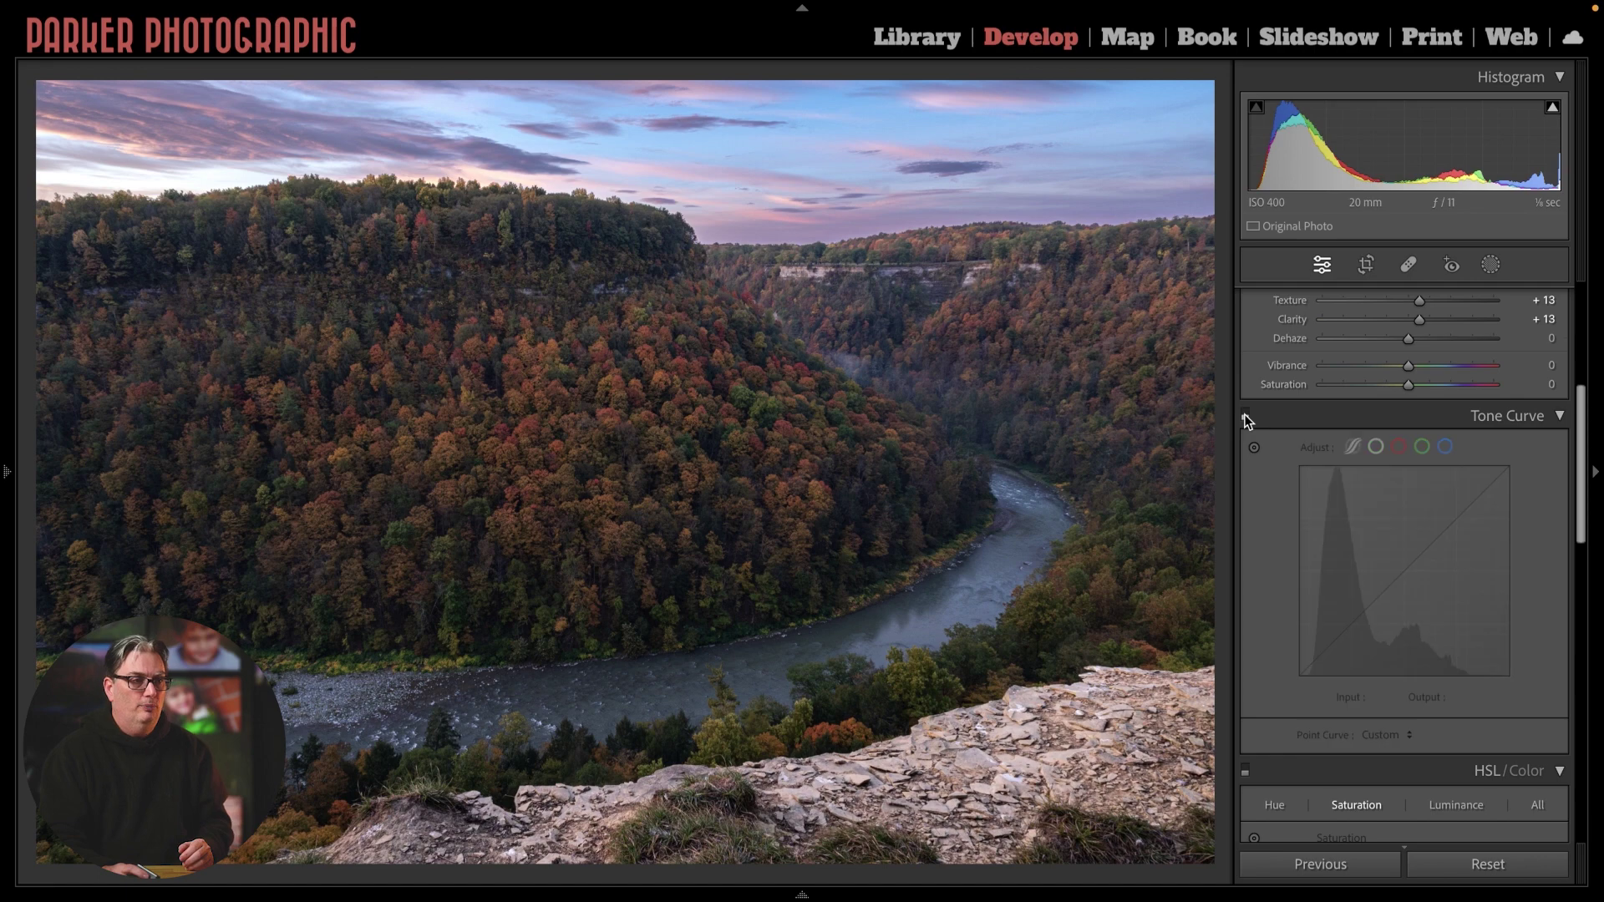
click(1245, 415)
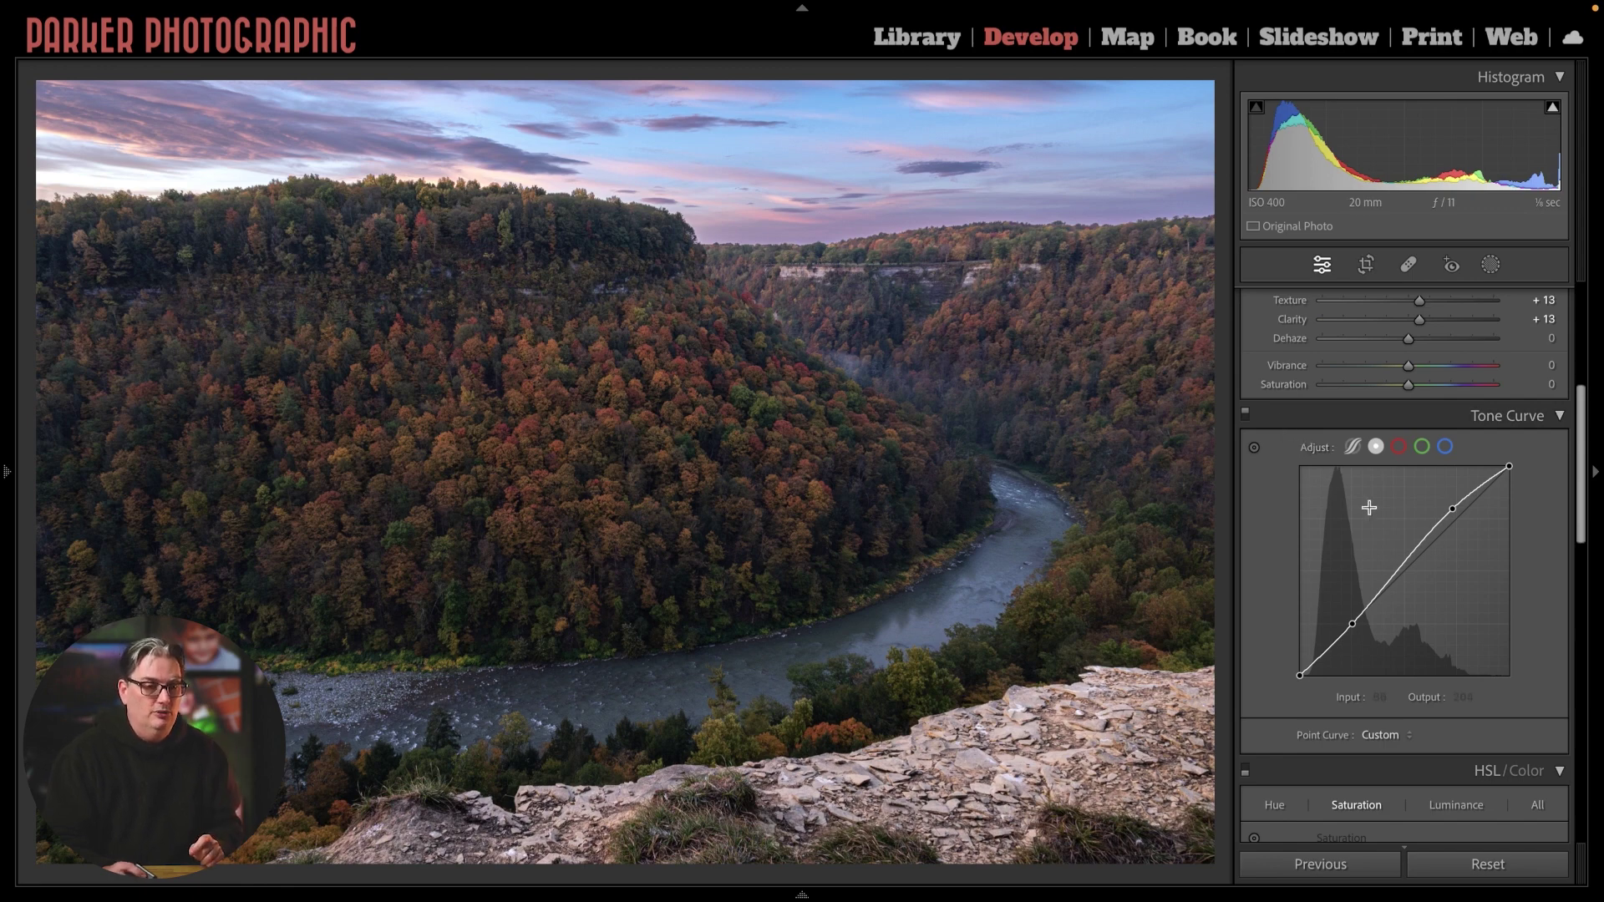
scroll(1368, 506, down, 5)
scroll(1352, 545, down, 3)
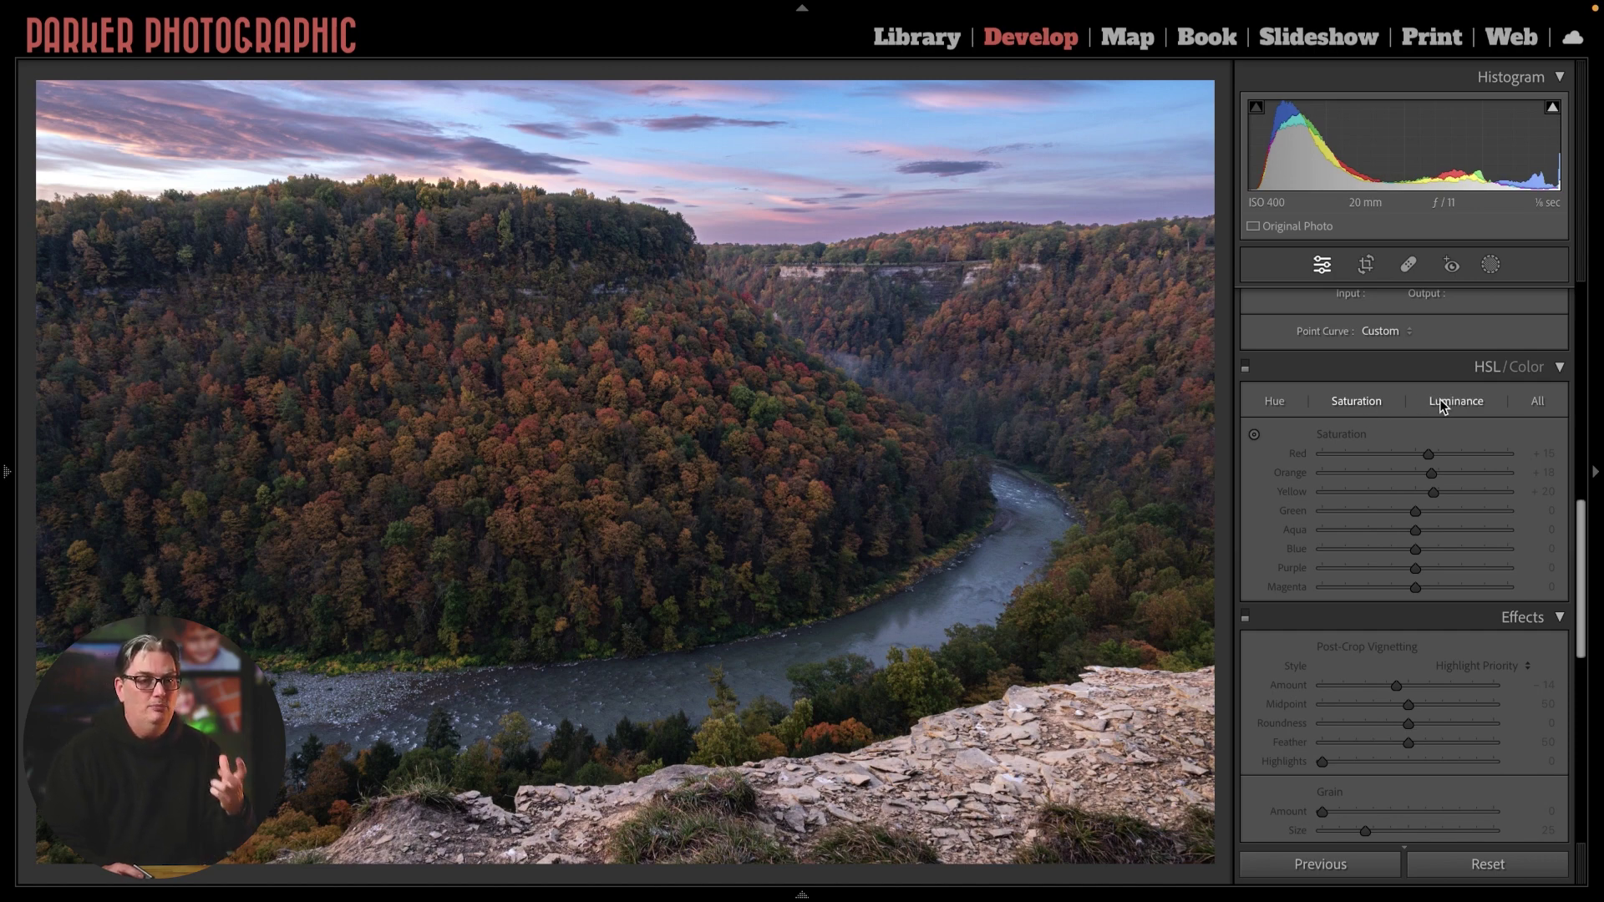
Enable HSL saturation (red +15, orange +18, yellow +20) and the −14 post-crop vignette.
click(1245, 367)
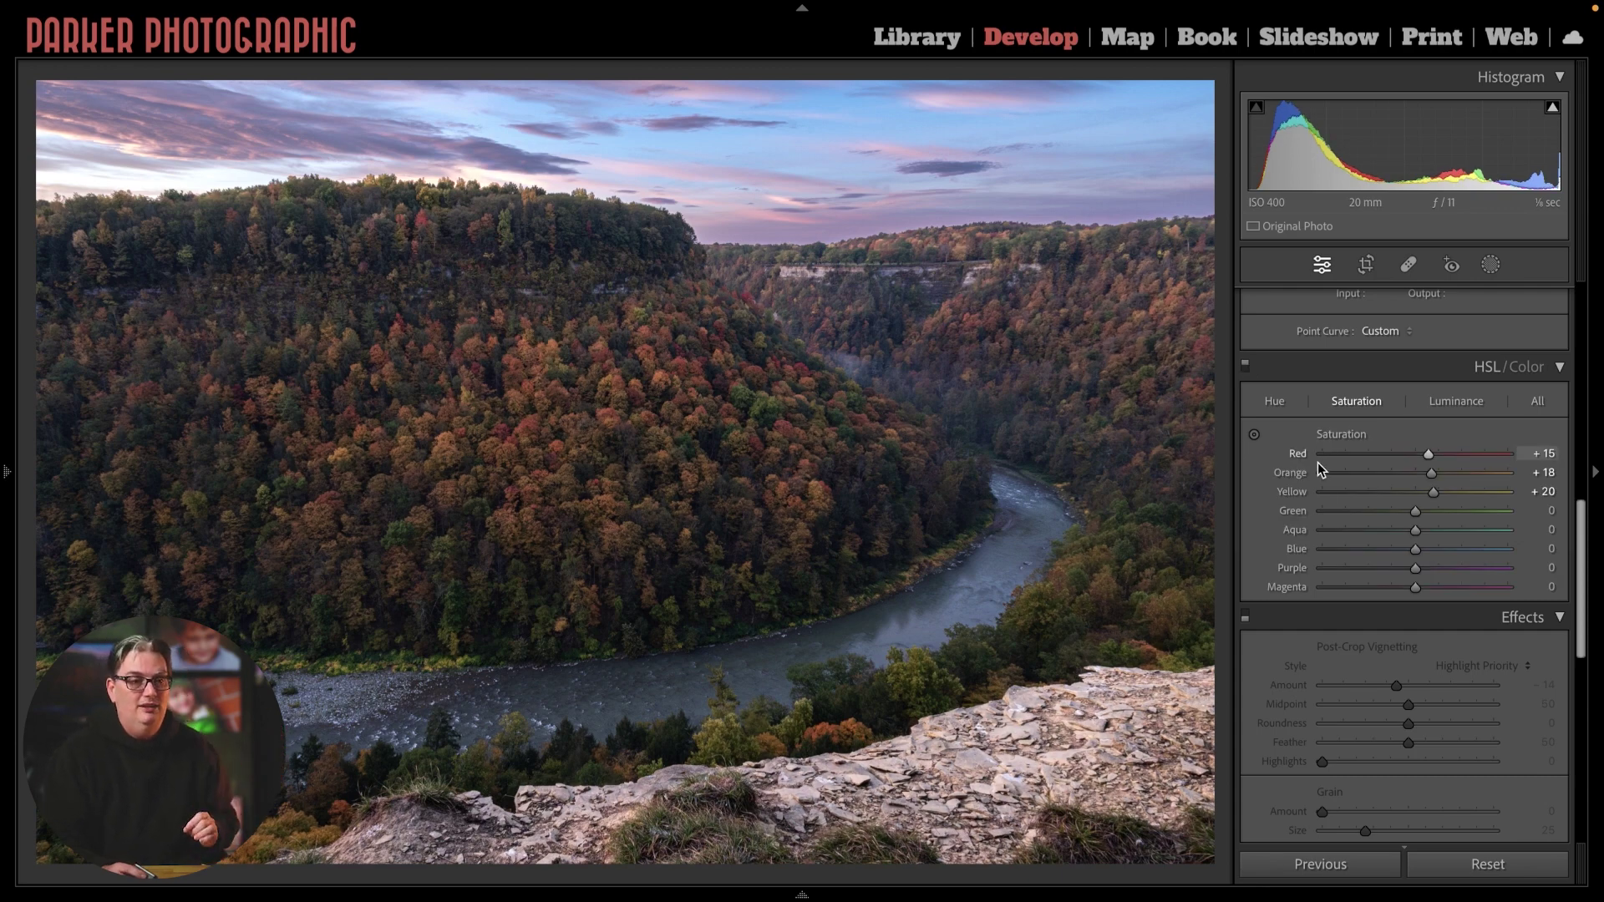
scroll(1349, 589, down, 2)
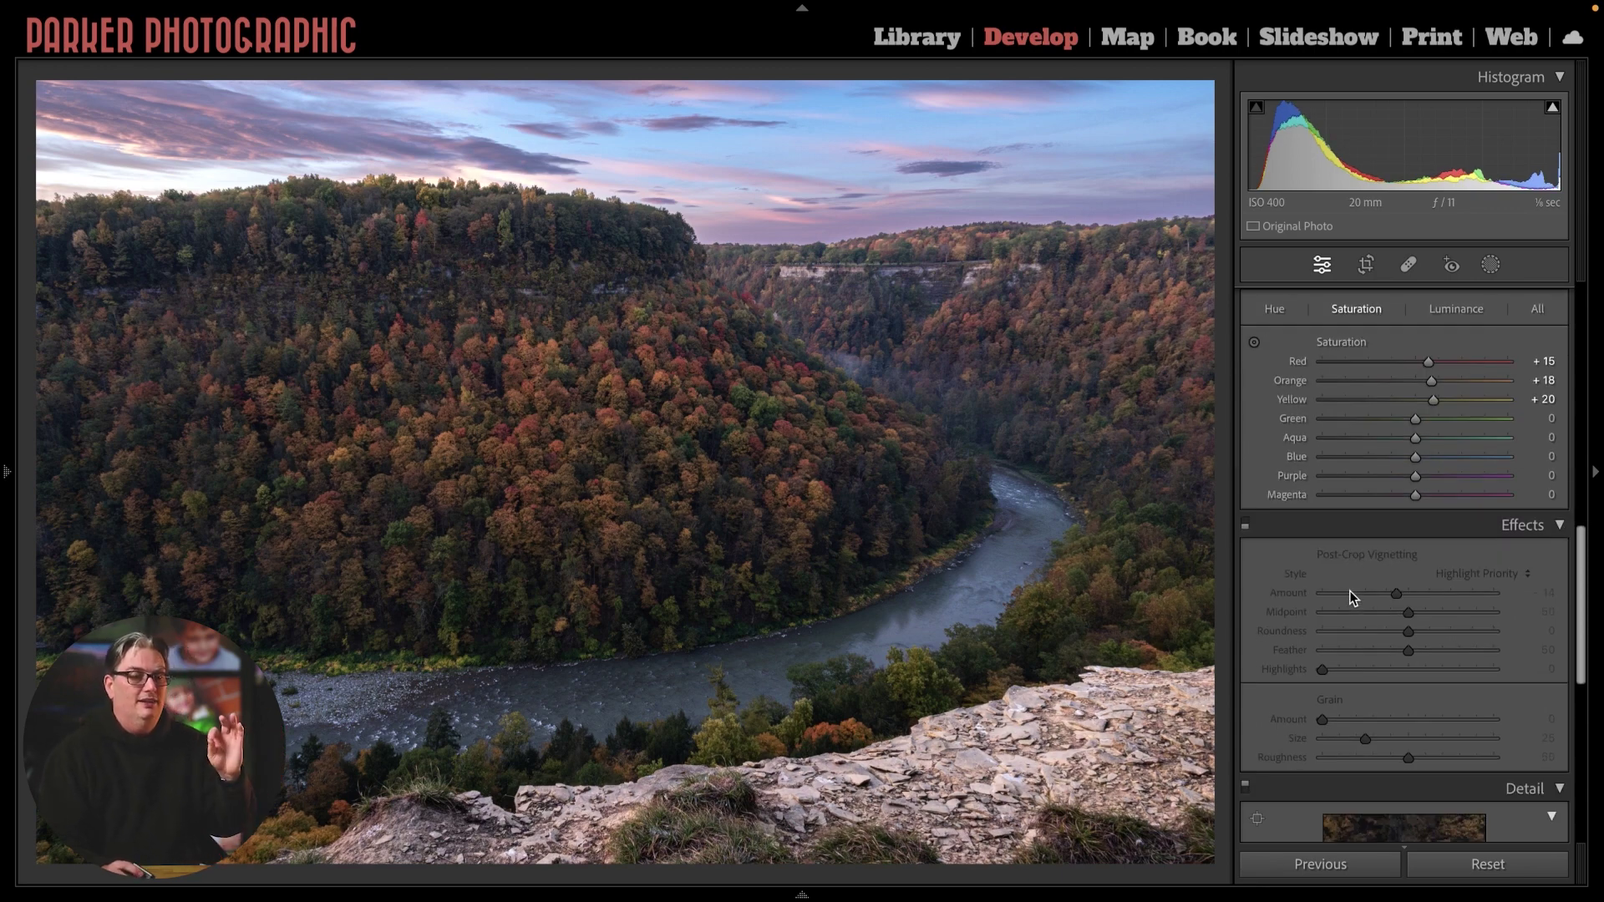
click(1244, 524)
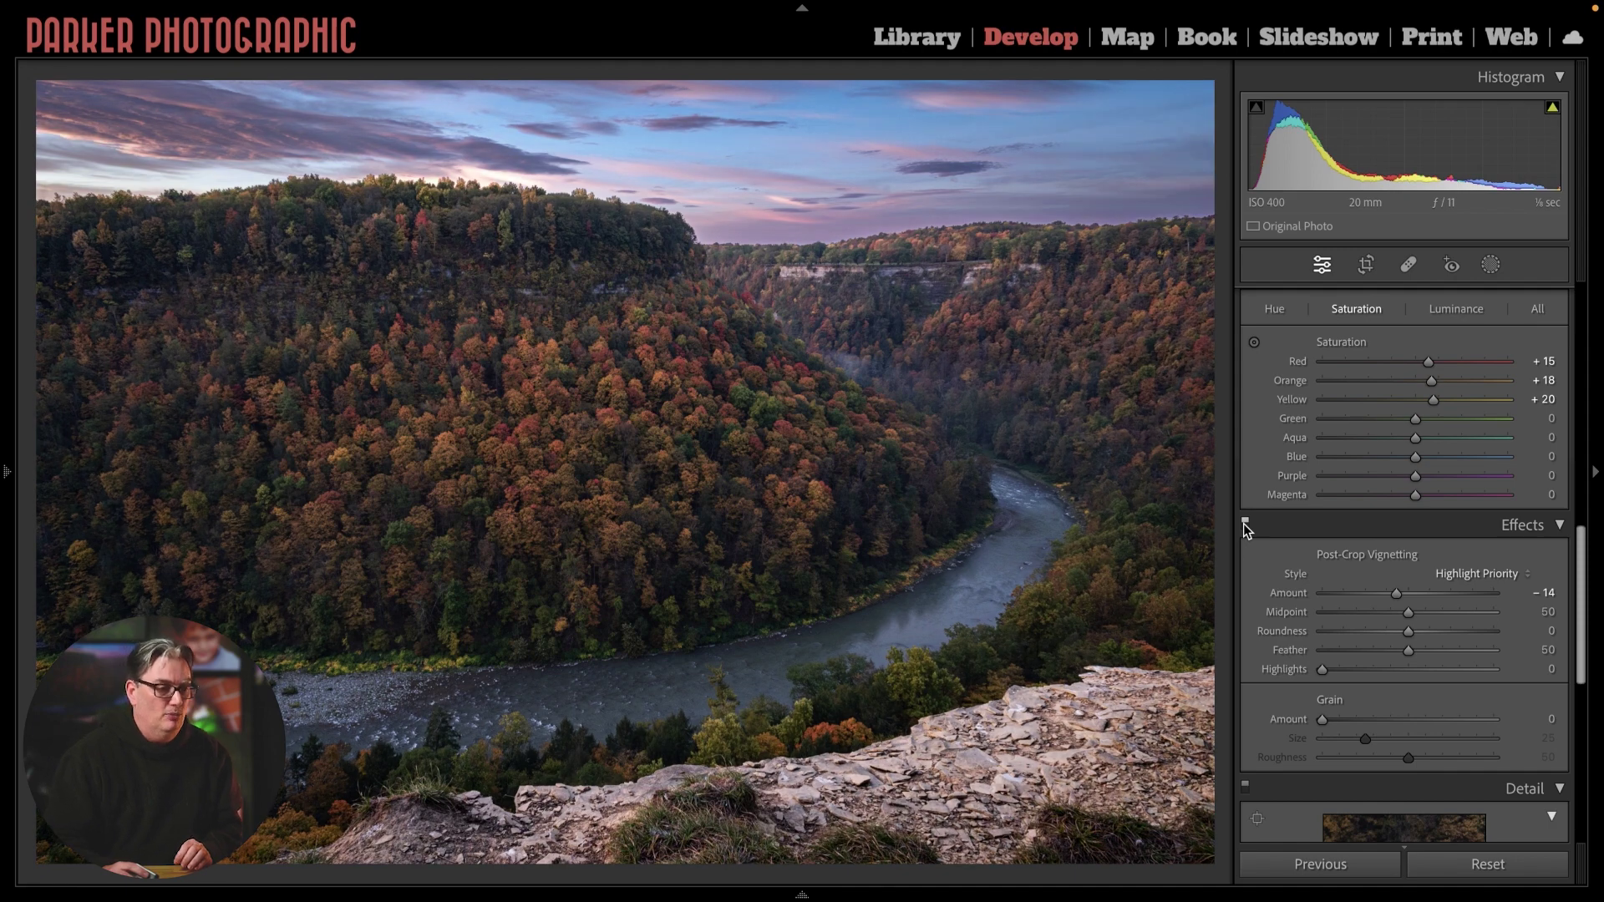